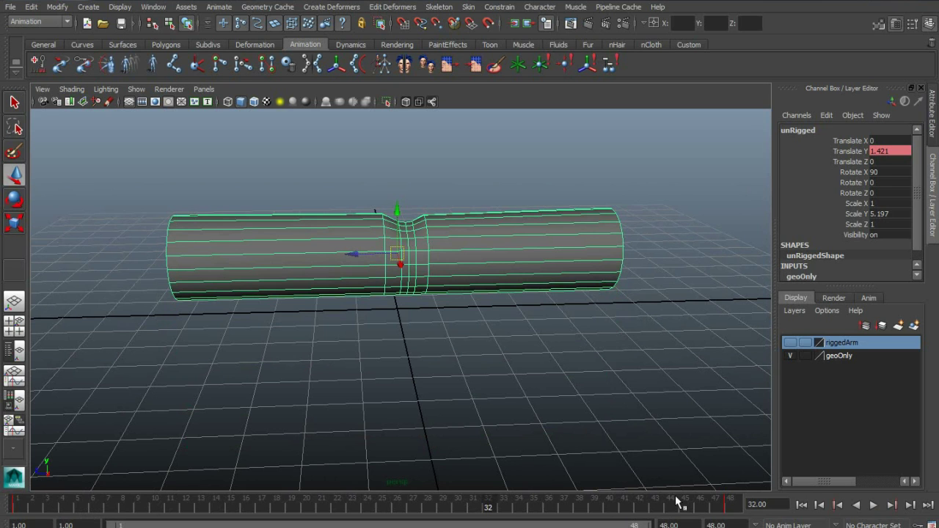
Play the animation of the unrigged cylinder and stop it at frame 35.
key(alt+v)
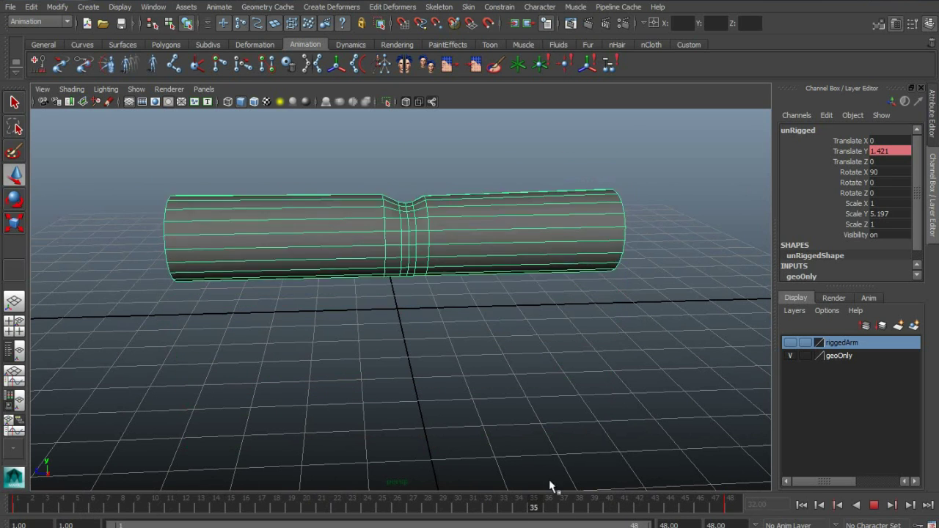
key(alt+v)
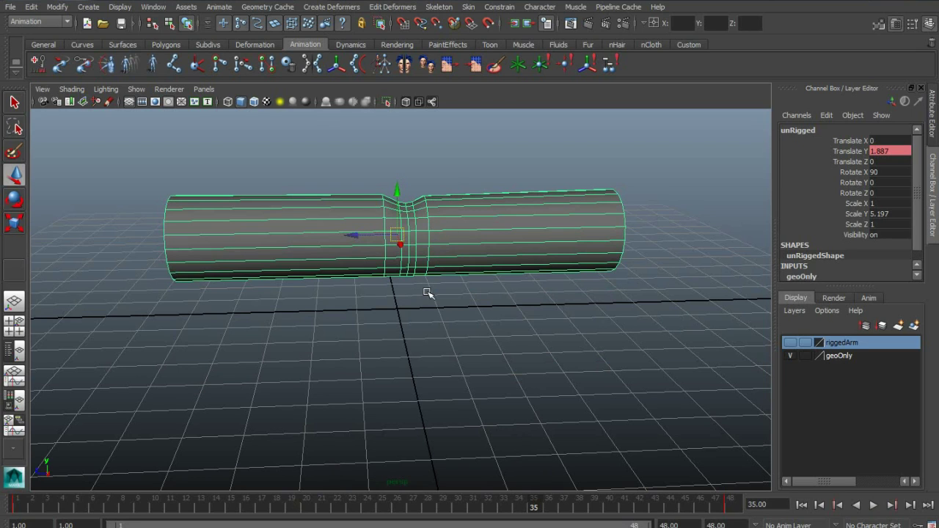
alt+right_drag(430, 329, 490, 383)
scroll(490, 382, up, 1)
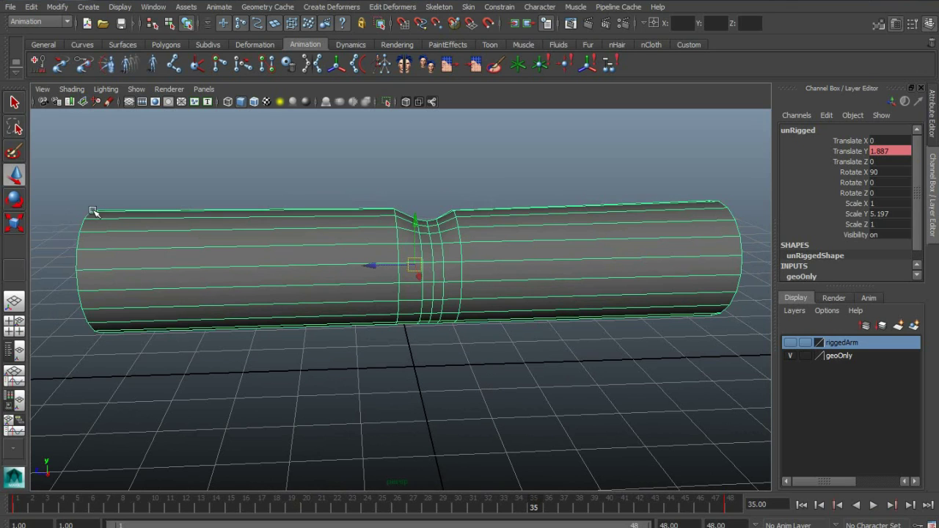
Select the vertices of one arm section and those of the opposite section to inspect them, and return to object selection.
right_drag(145, 272, 91, 271)
drag(58, 185, 209, 314)
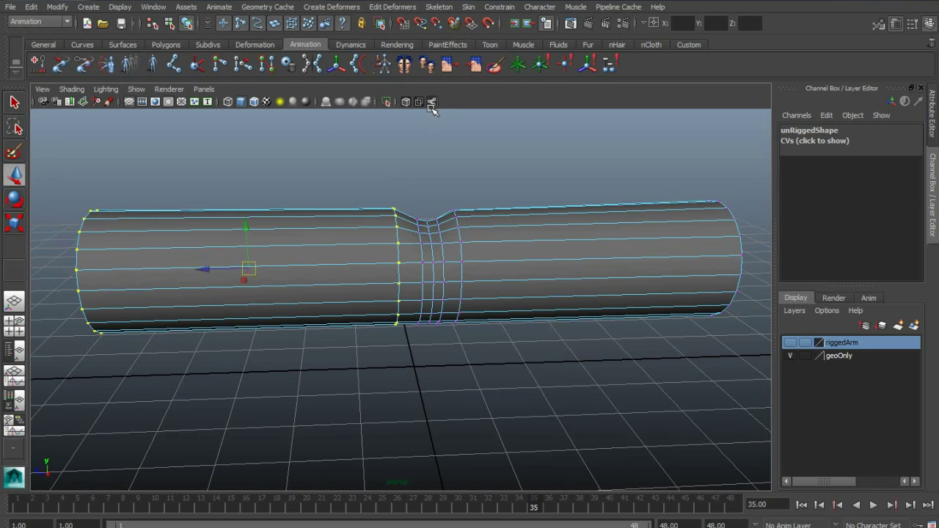
drag(456, 166, 758, 378)
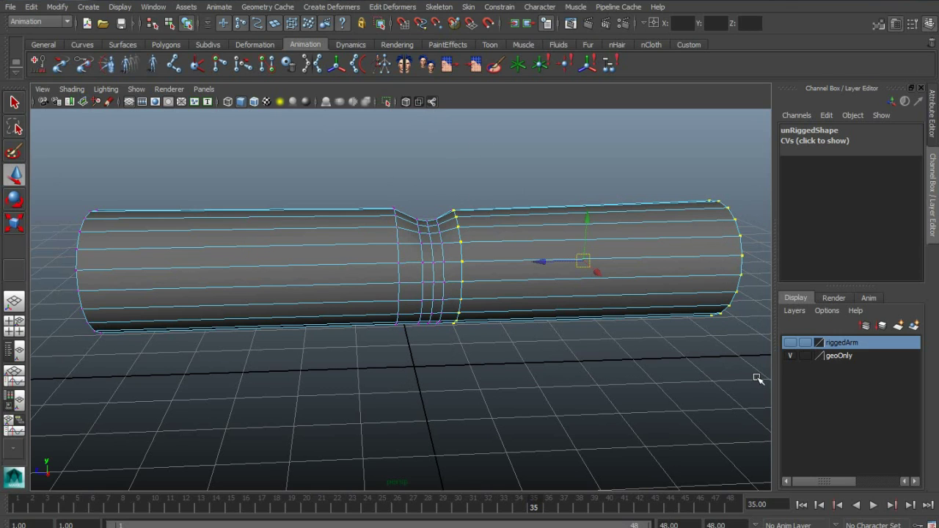
alt+drag(465, 388, 472, 355)
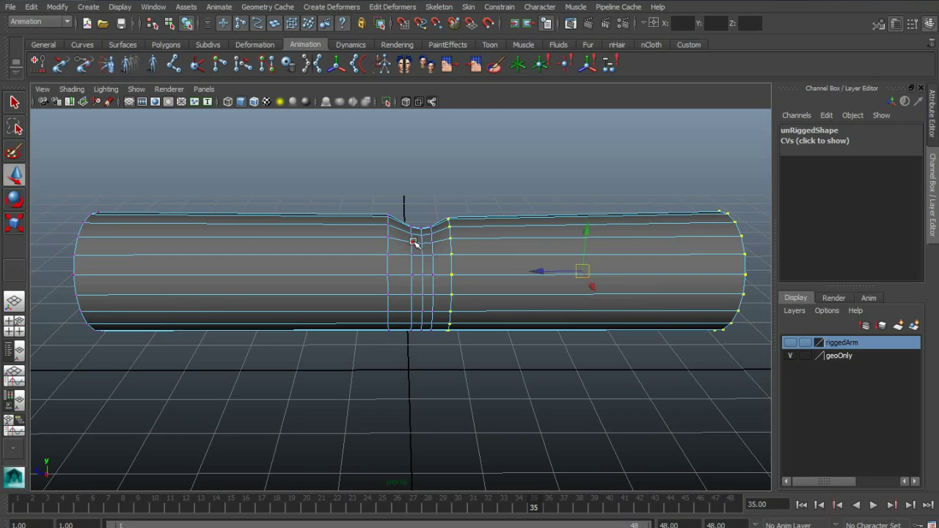
right_drag(461, 260, 522, 248)
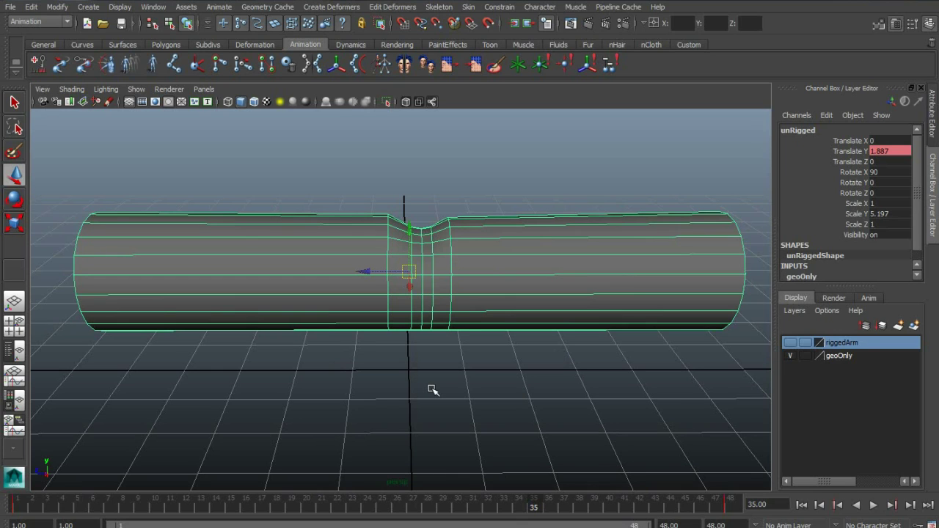
Hide the geoOnly layer and show the riggedArm layer.
click(791, 355)
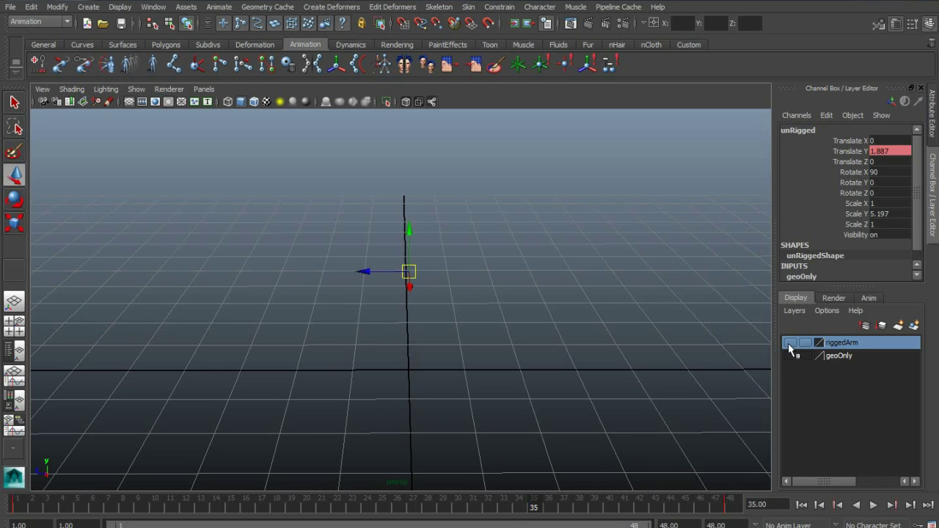
click(790, 343)
alt+middle_drag(511, 446, 517, 401)
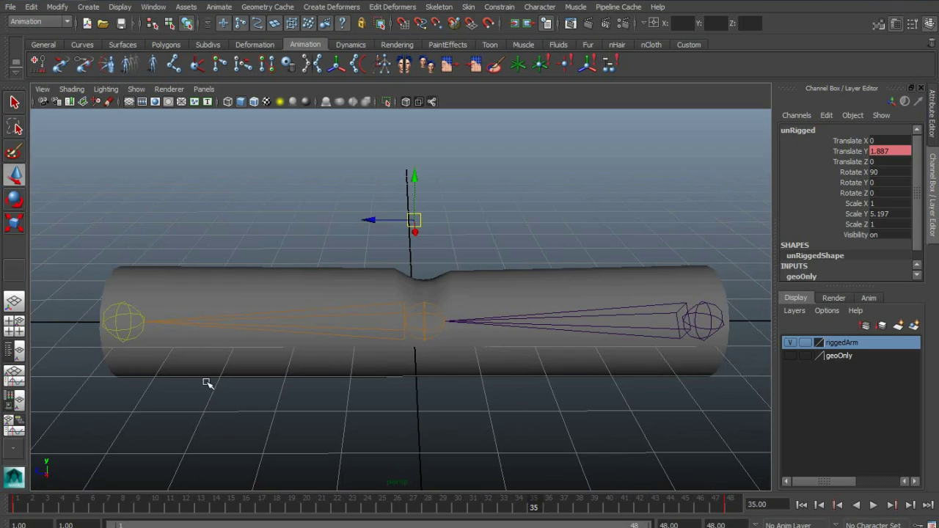
Rotate the middle elbow joint of the rigged arm about 60 degrees around Z to bend the cylinder.
click(424, 317)
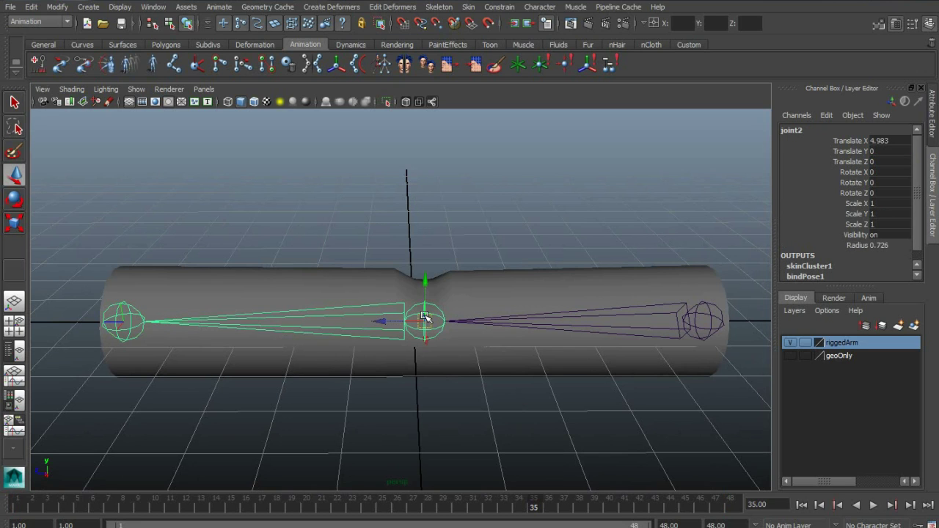
key(e)
drag(444, 272, 503, 350)
alt+right_drag(499, 432, 482, 380)
alt+middle_drag(482, 379, 486, 436)
alt+drag(486, 436, 491, 435)
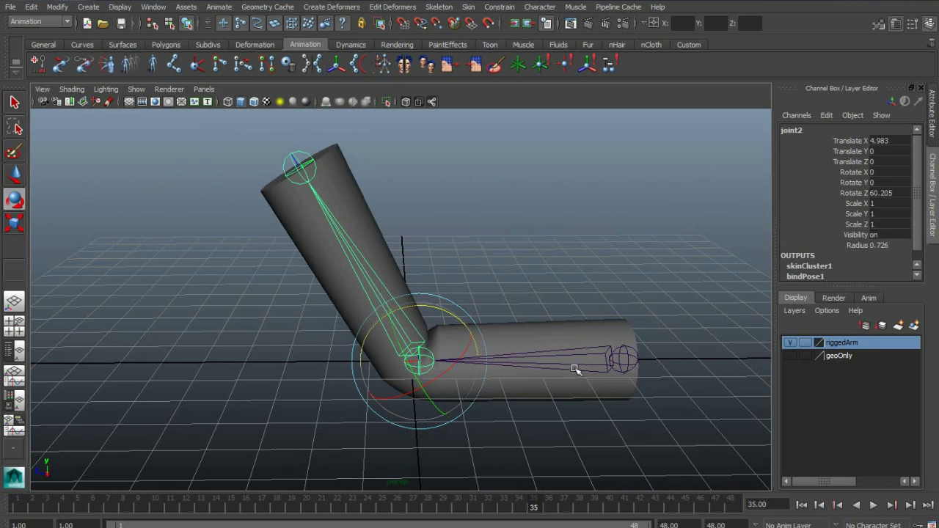
Select the rigged cylinder mesh and start the Paint Skin Weights Tool with its settings shown.
click(358, 204)
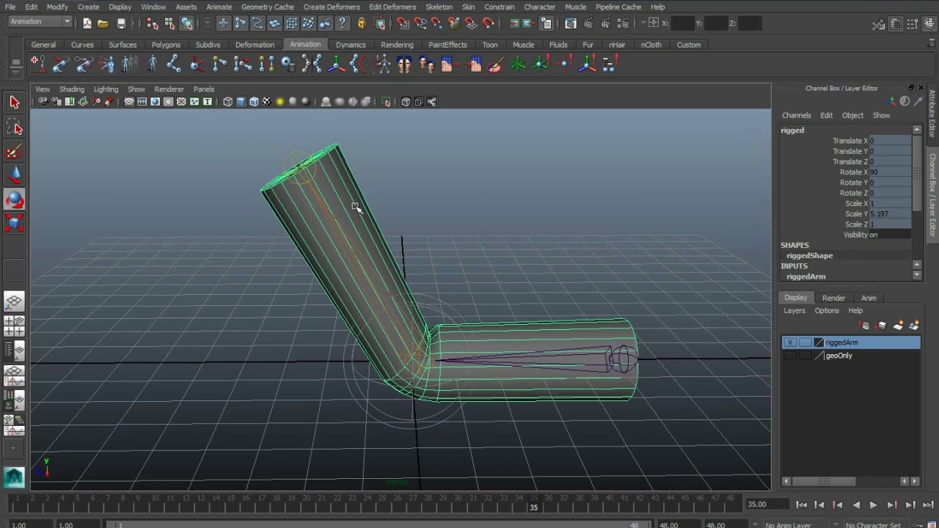
click(441, 7)
mouse_move(470, 9)
mouse_move(504, 67)
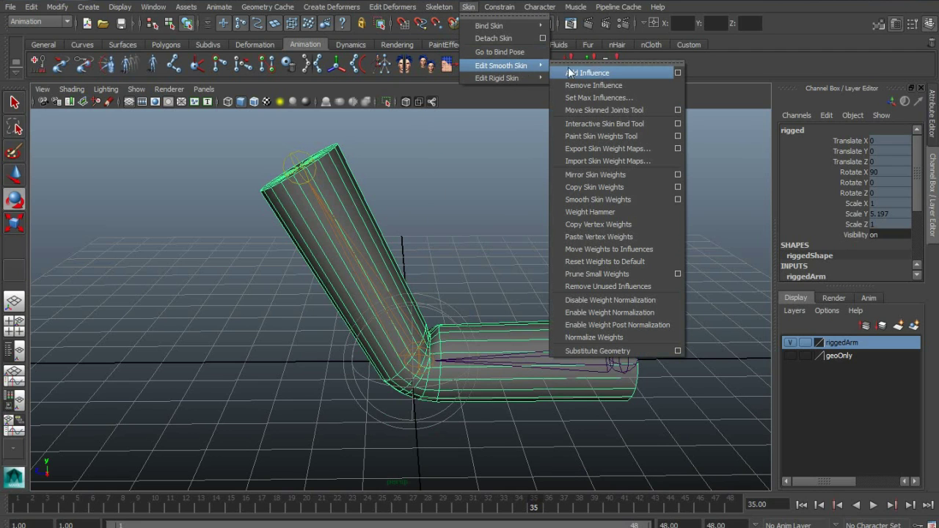
click(677, 135)
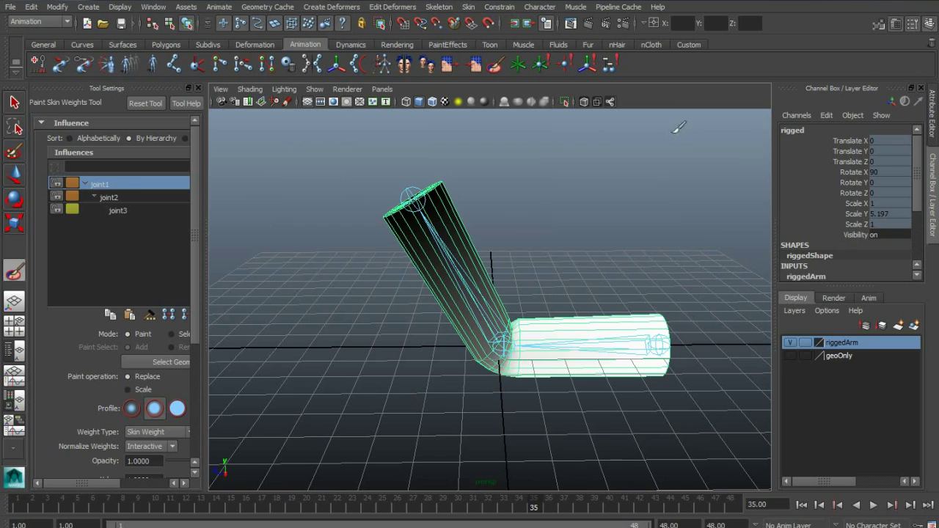
Examine the skin weights of joint2 and joint3, ending on joint2's weight falloff around the elbow.
click(106, 196)
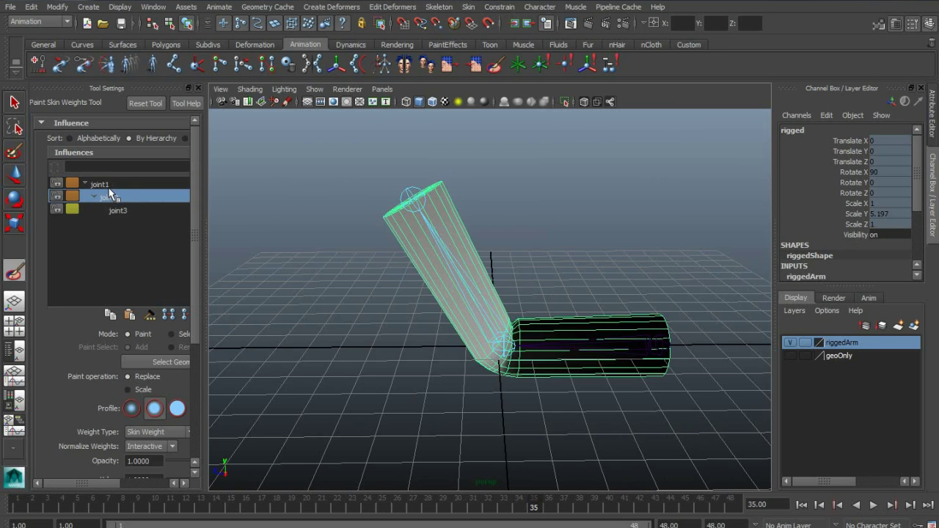
click(122, 210)
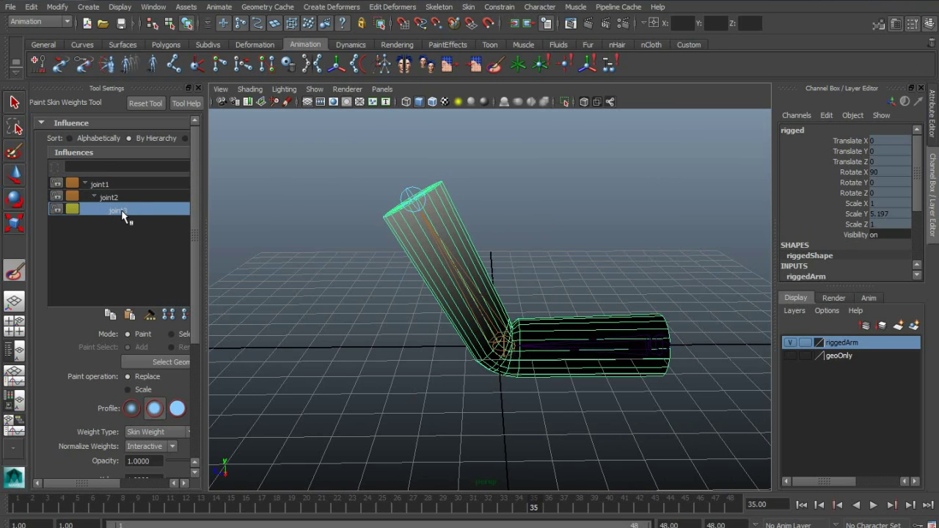
click(110, 196)
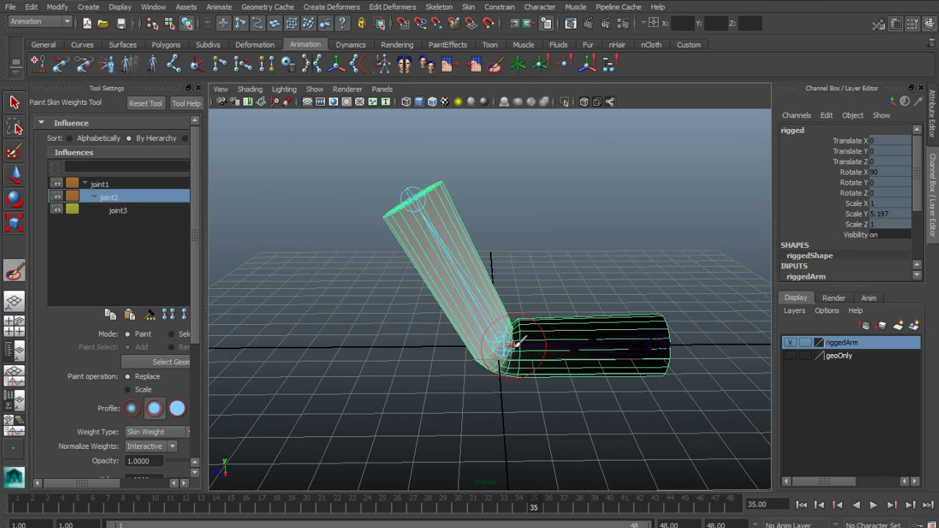
alt+right_drag(446, 389, 536, 406)
alt+drag(546, 233, 542, 279)
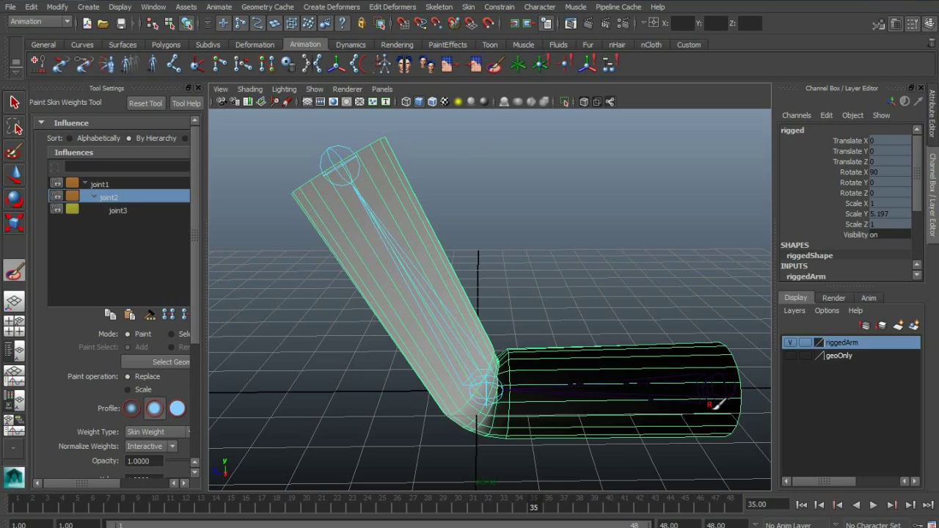
alt+drag(520, 409, 560, 357)
alt+middle_drag(560, 357, 563, 402)
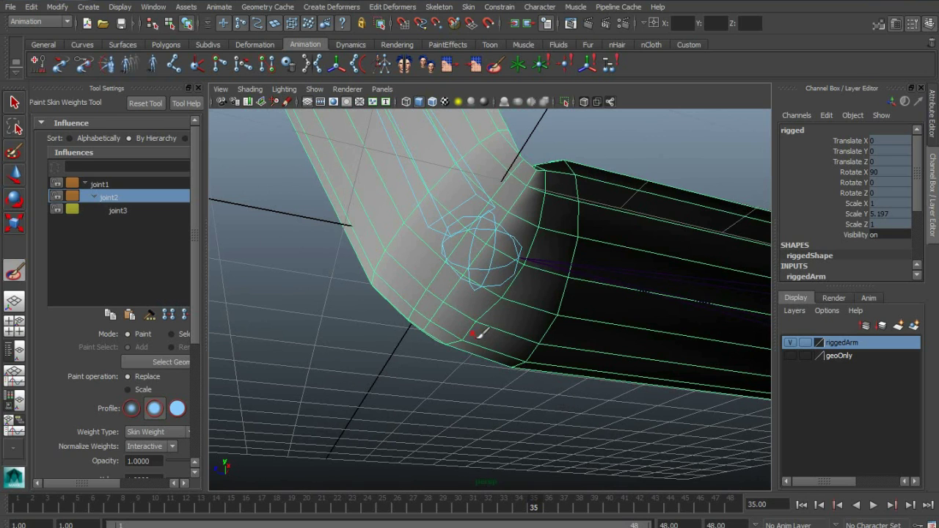
Show wireframe on the shaded mesh and rotate the elbow joint to about 63 degrees around Z.
key(w)
click(486, 273)
key(e)
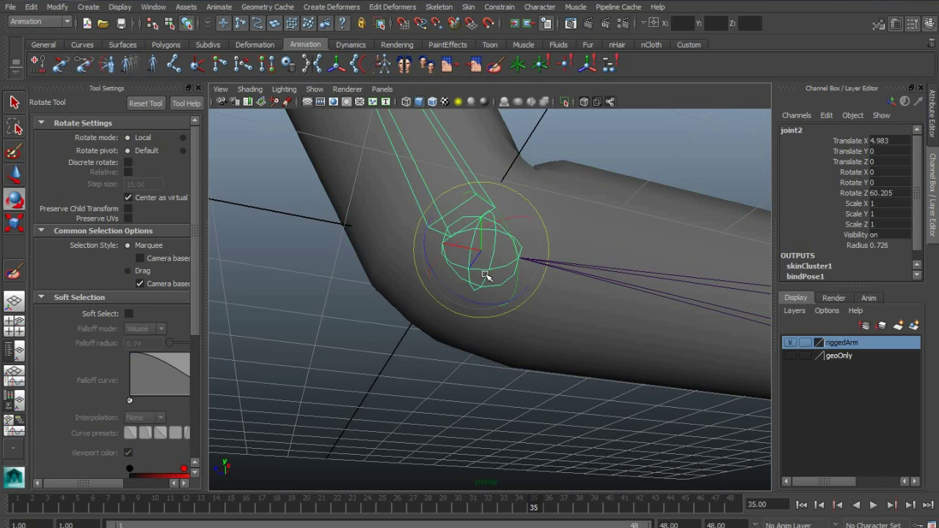
click(433, 101)
mouse_move(457, 296)
mouse_down()
mouse_move(494, 300)
mouse_move(528, 269)
mouse_move(475, 273)
mouse_move(524, 276)
mouse_move(513, 280)
mouse_move(464, 280)
mouse_up()
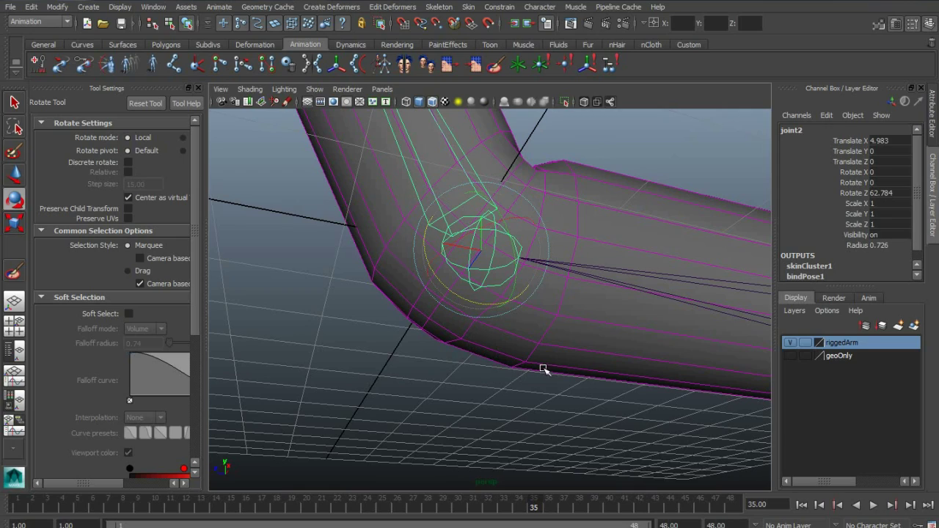
alt+right_drag(538, 369, 392, 356)
alt+drag(392, 357, 527, 423)
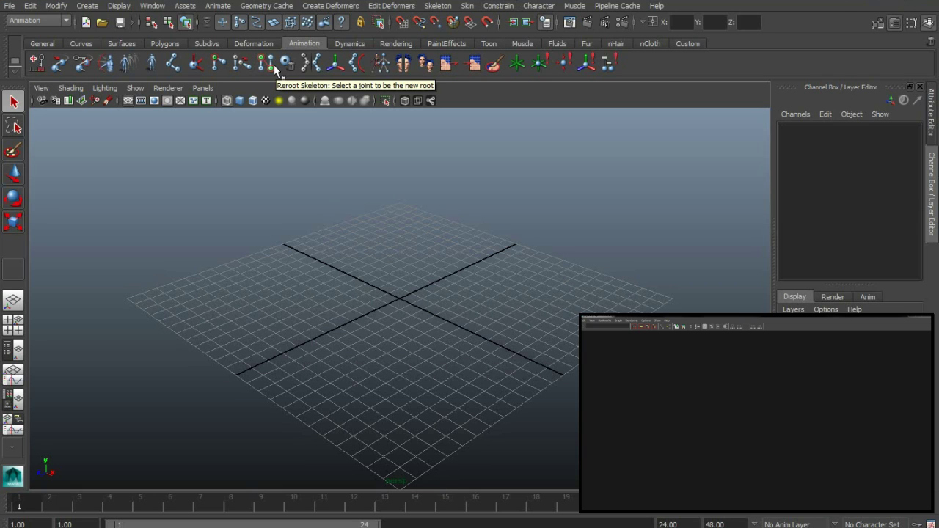
Try drawing a five-joint leg chain freehand in the perspective view with the Joint Tool, and delete the chain.
click(437, 6)
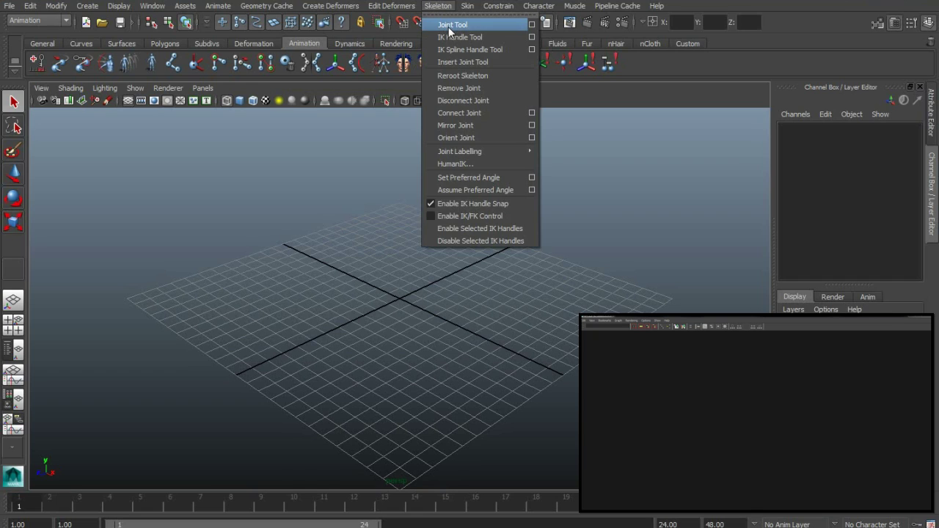
click(450, 27)
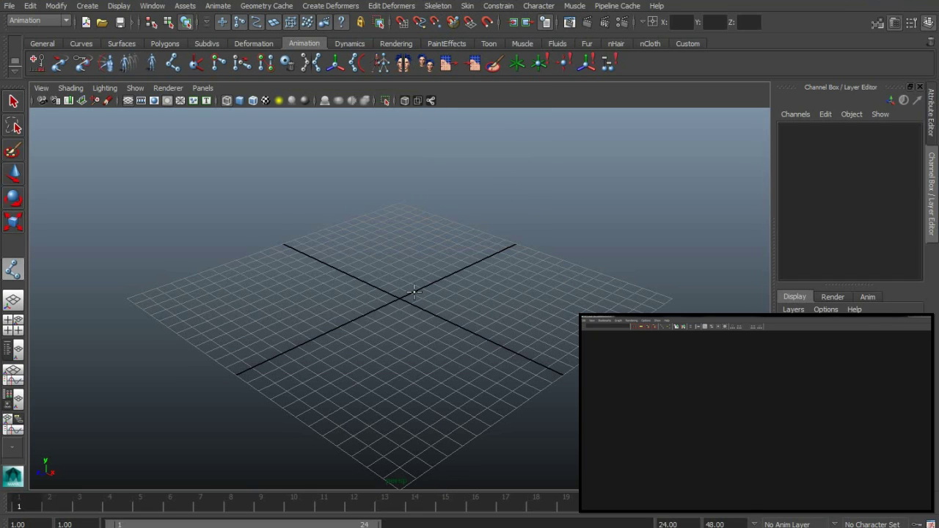
alt+middle_drag(414, 292, 408, 330)
click(470, 156)
click(429, 200)
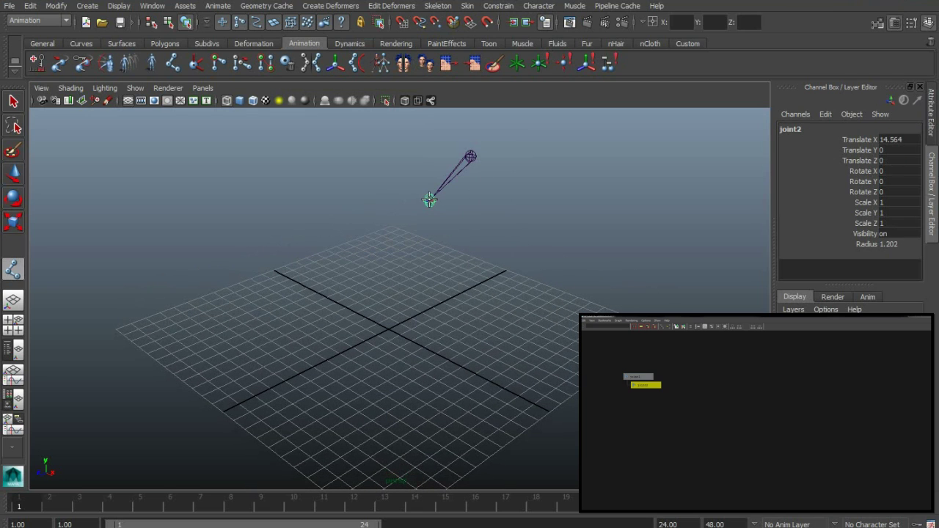
click(472, 266)
click(464, 297)
click(432, 303)
key(Return)
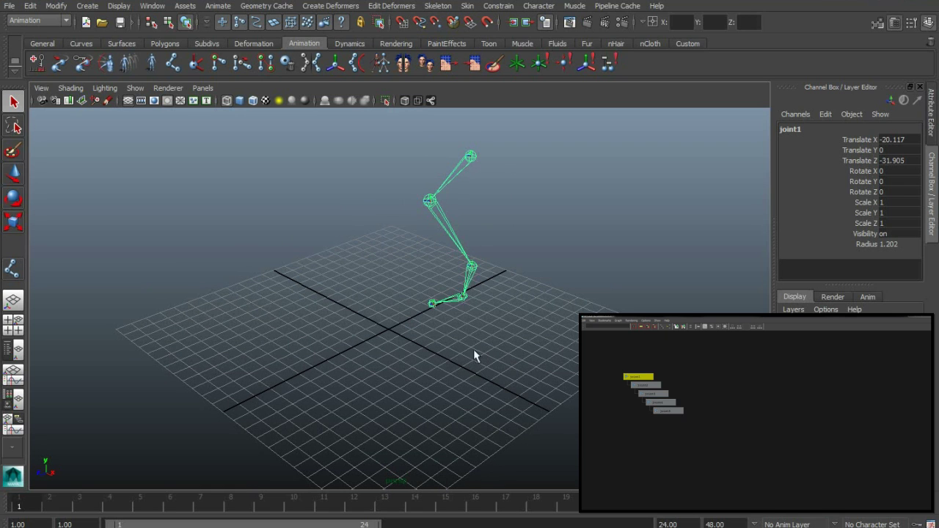
alt+drag(502, 369, 435, 358)
key(Delete)
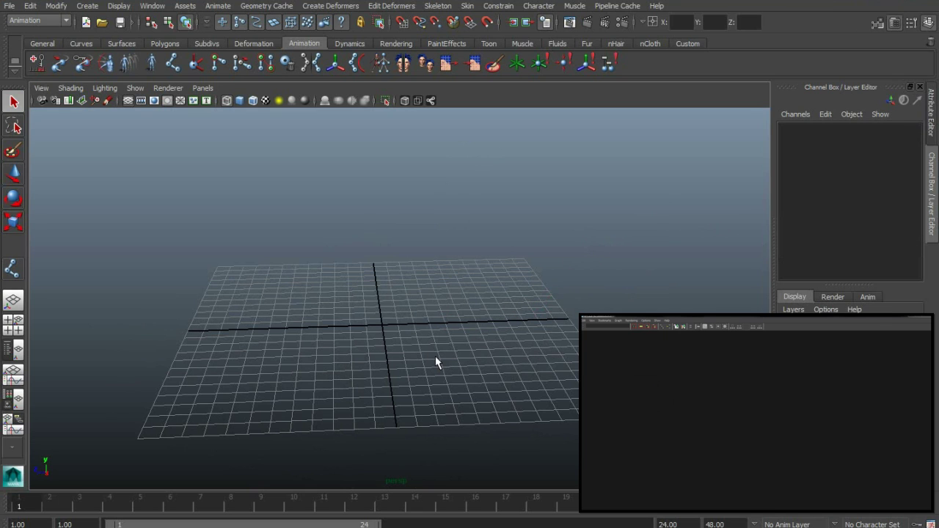
Draw a zigzag five-joint leg chain in the side view, from a root at about Y 10.17, Z -0.71 down to a toe at ground level.
key(space)
key(space)
alt+middle_drag(491, 328, 489, 451)
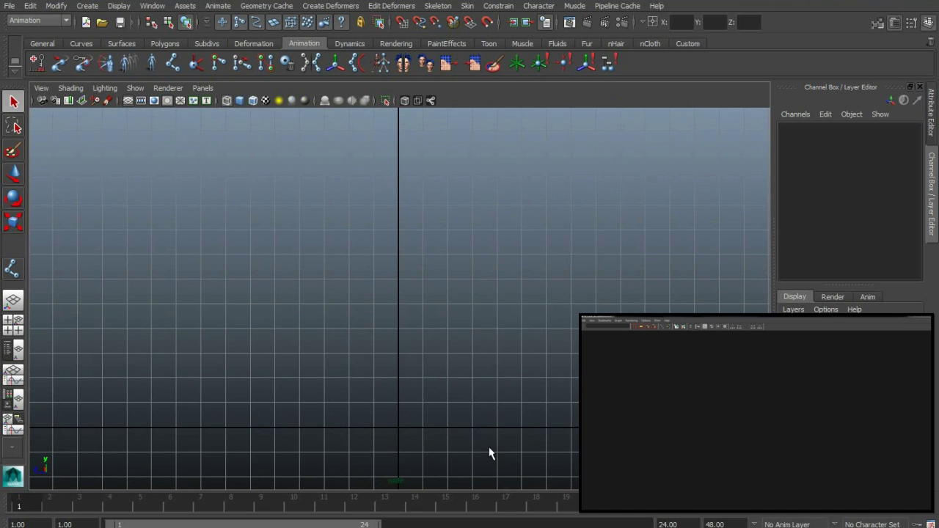
click(19, 274)
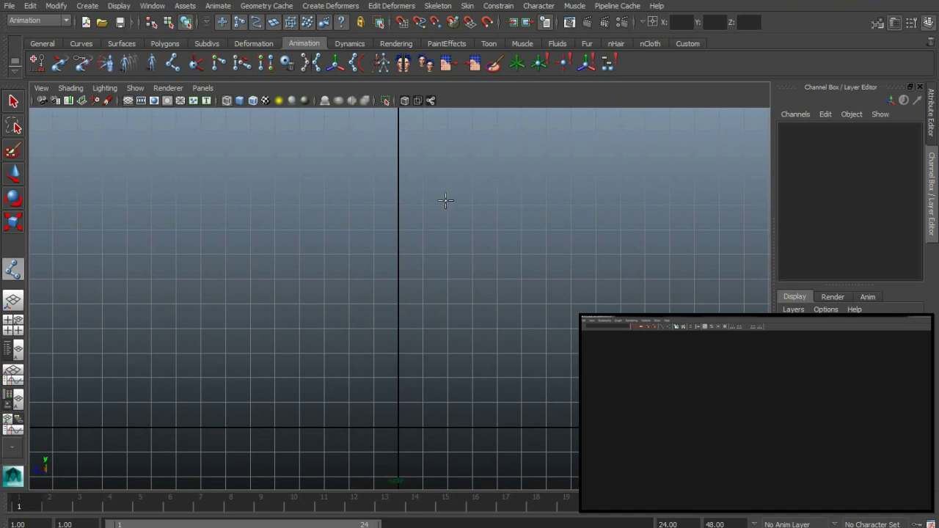
click(415, 175)
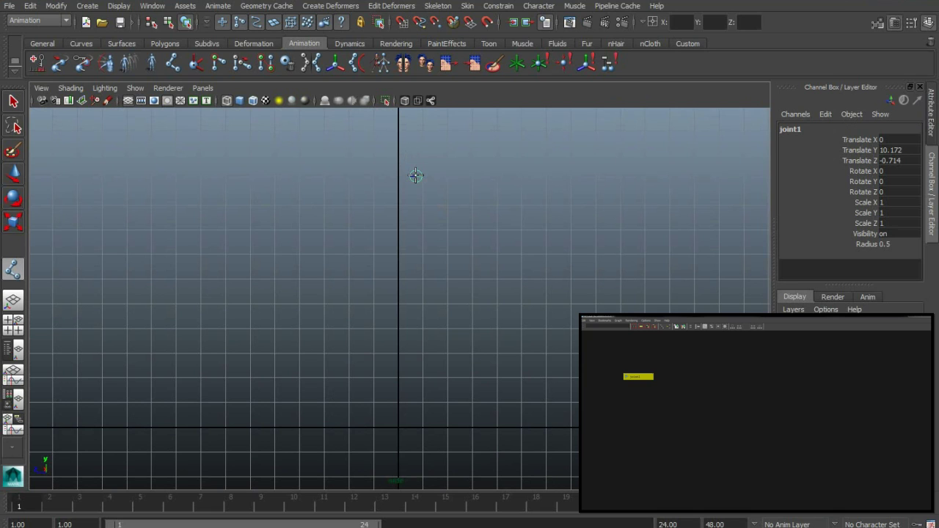
click(337, 287)
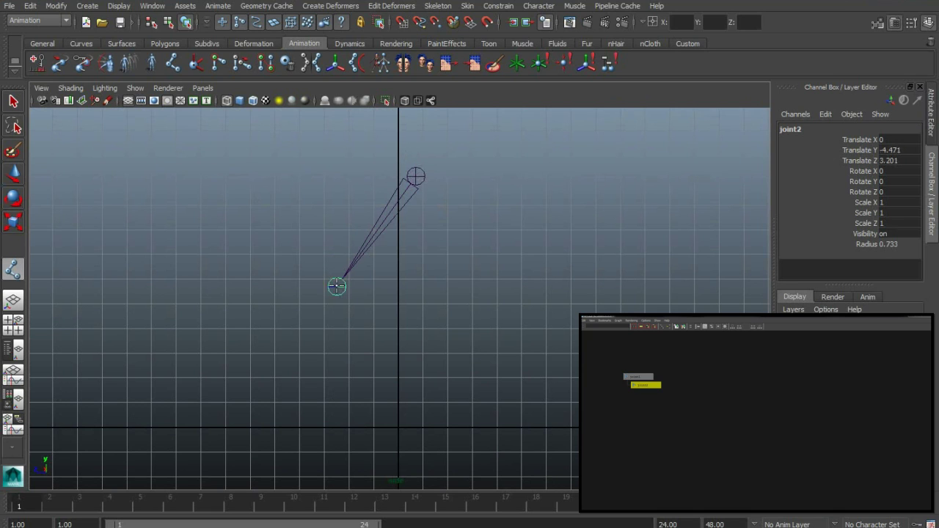
click(422, 391)
click(397, 426)
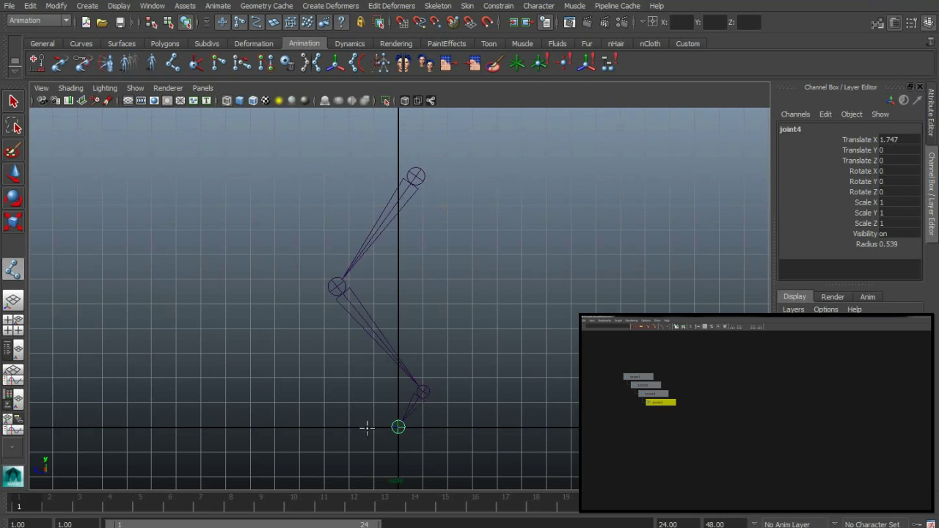
click(357, 429)
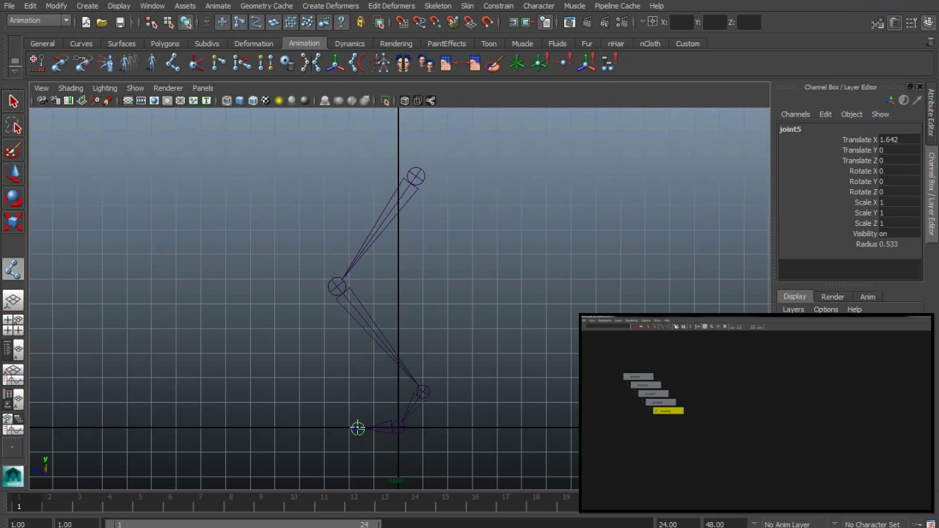
key(Return)
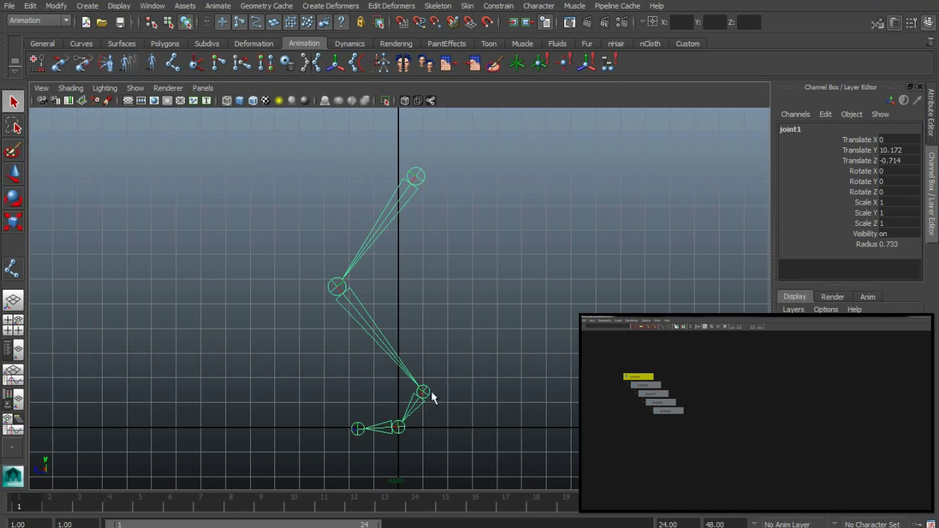
scroll(440, 379, up, 3)
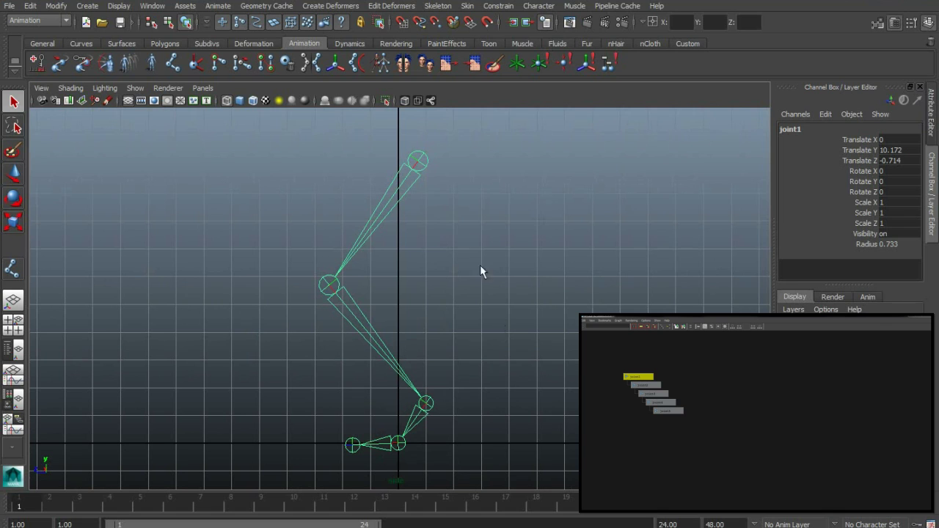
Try rotating the root joint and the second joint of the leg chain in turn, undoing each rotation.
click(418, 165)
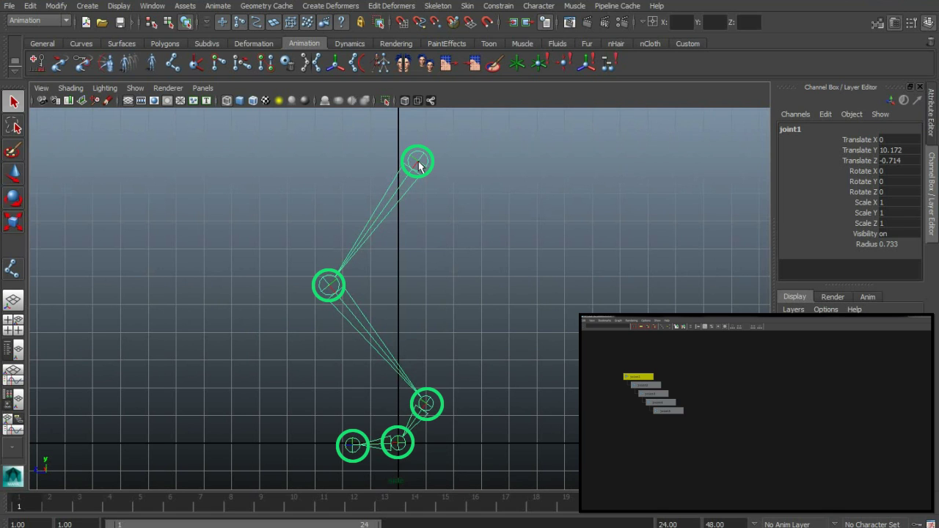
key(e)
drag(425, 206, 413, 231)
key(ctrl+z)
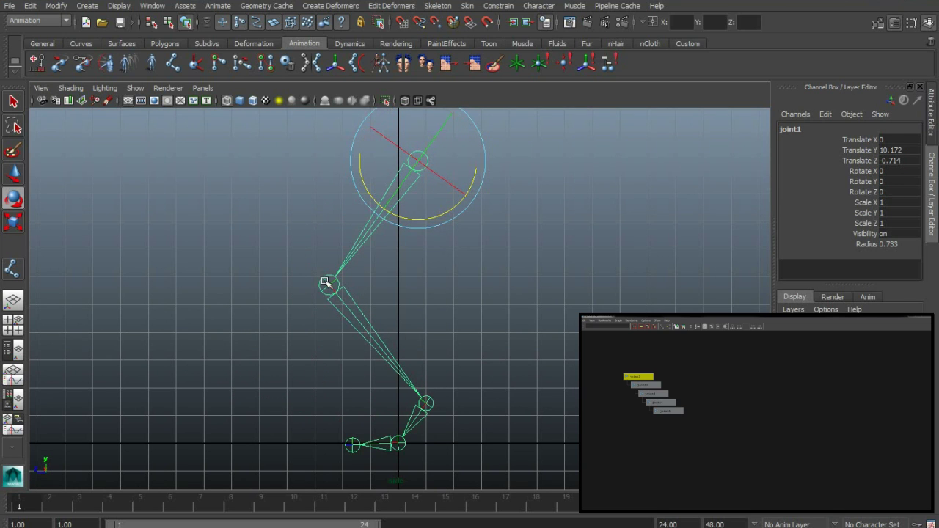
key(Down)
drag(392, 292, 384, 300)
key(ctrl+z)
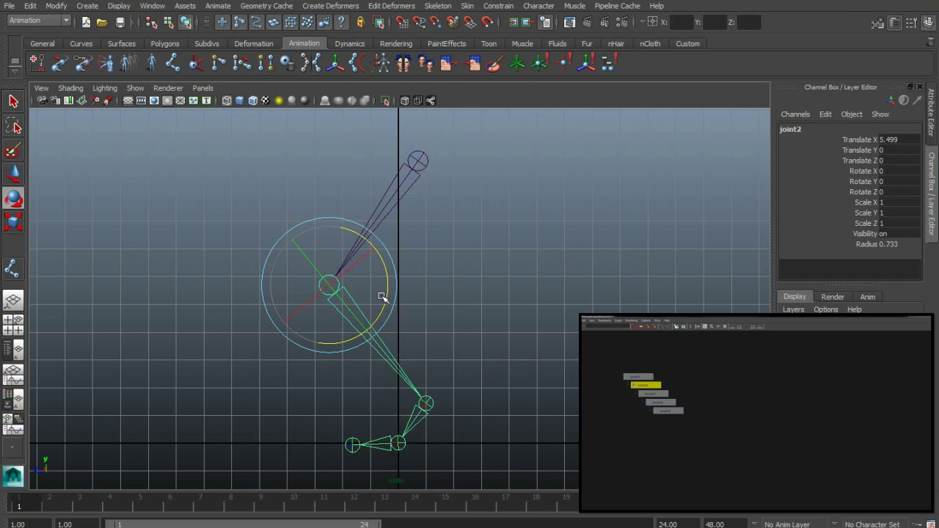
Try moving the second joint with its children in the side view, and undo the move.
key(w)
middle_drag(318, 291, 286, 277)
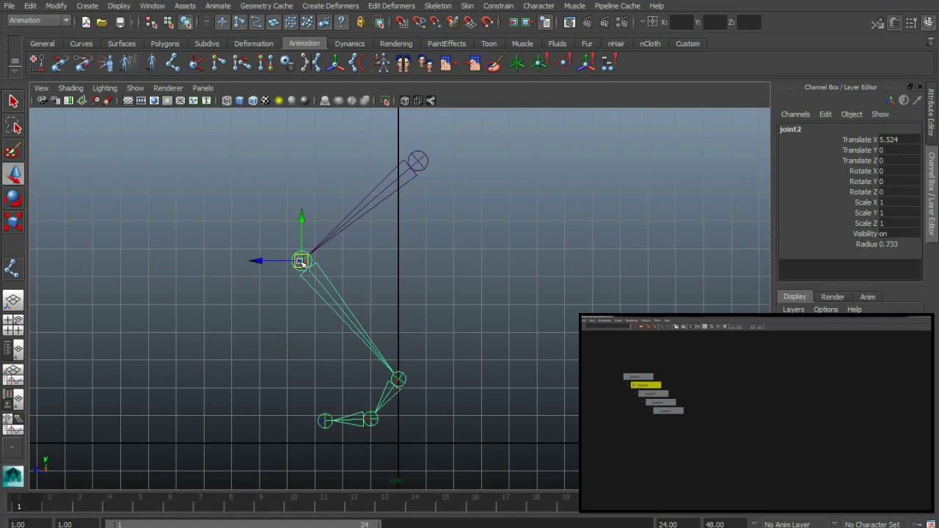
key(ctrl+z)
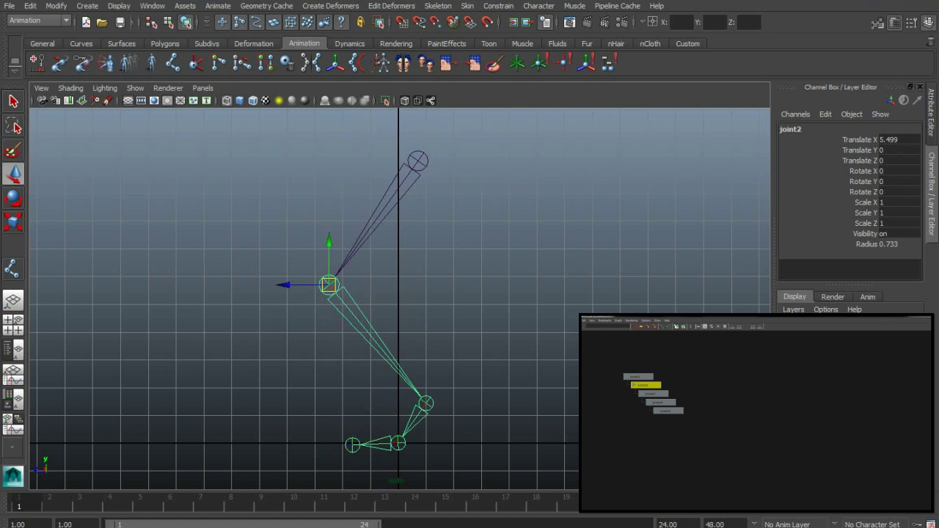
Try rotating the third and fourth joints of the leg chain, returning each to zero rotation.
click(428, 405)
key(e)
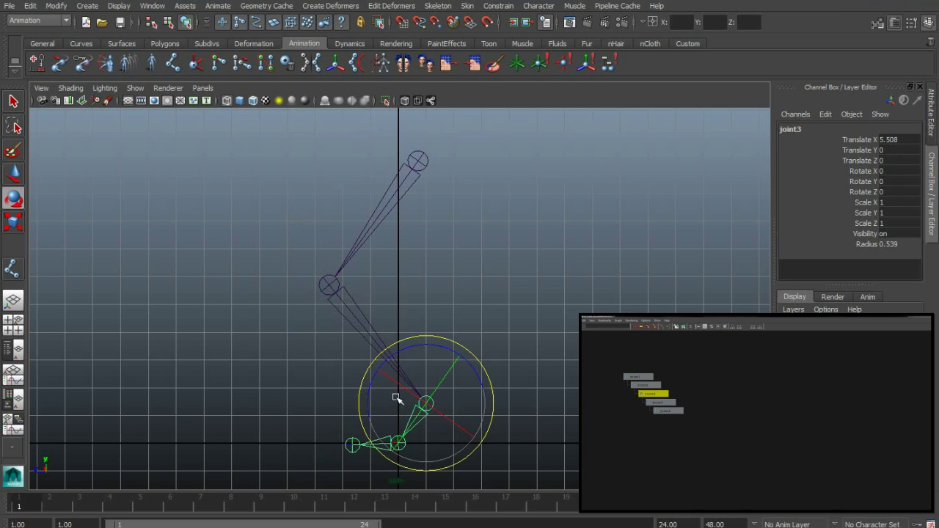
drag(413, 345, 402, 375)
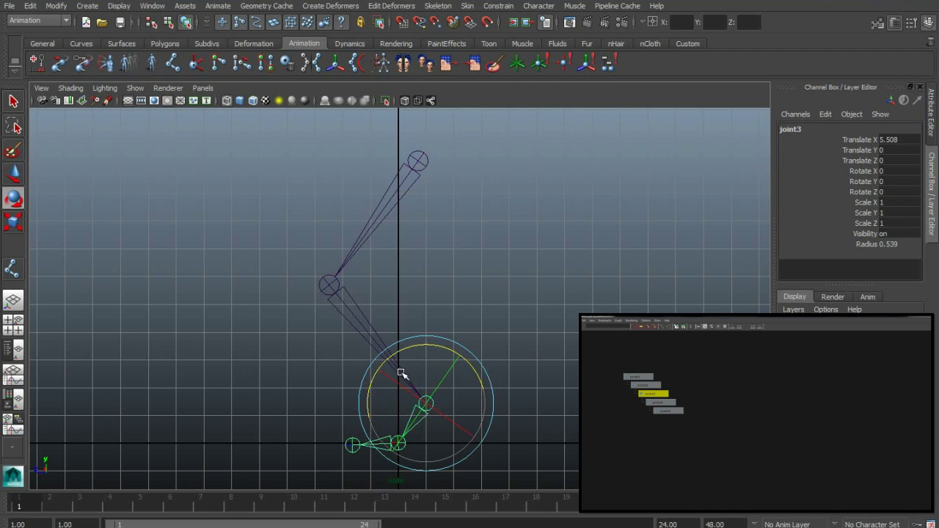
click(308, 433)
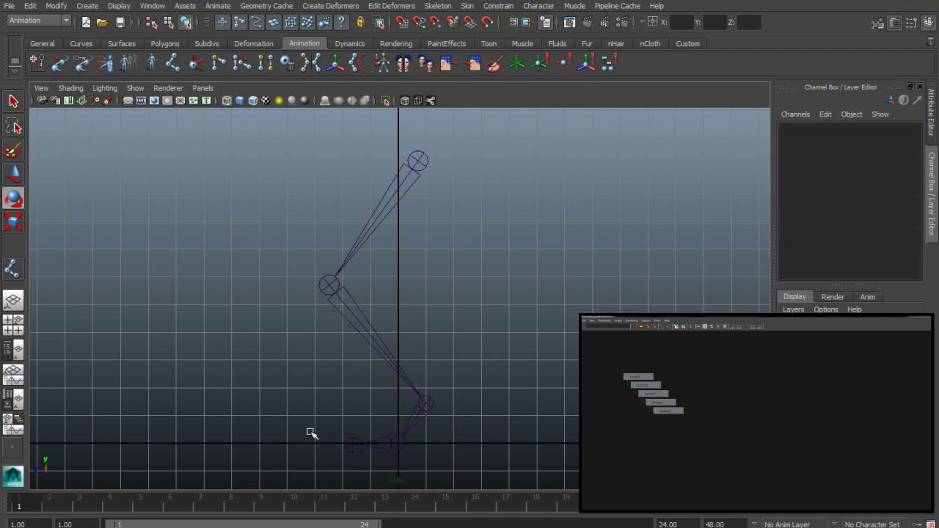
click(399, 443)
drag(424, 391, 384, 398)
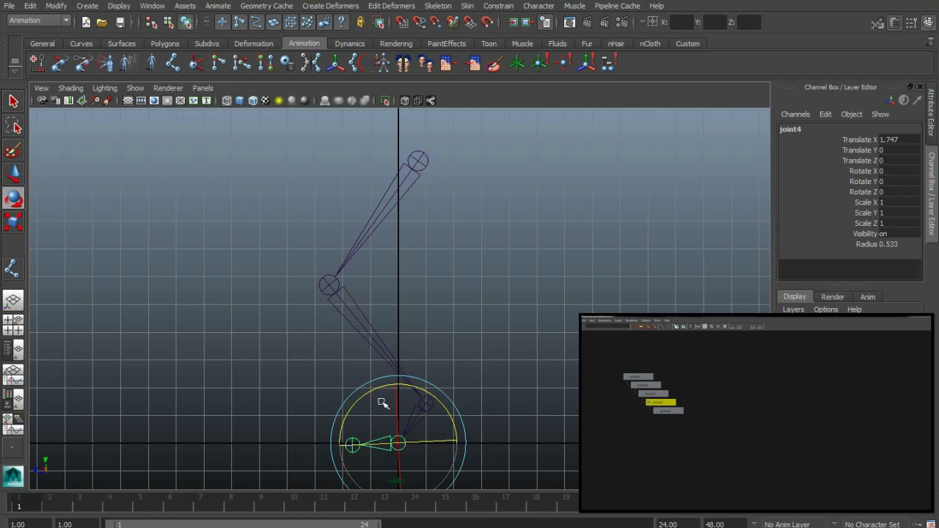
Try rotating the second joint, undo it, and select the root joint of the leg chain.
click(329, 285)
mouse_move(388, 269)
mouse_down()
mouse_move(377, 296)
mouse_move(386, 267)
mouse_up()
key(ctrl+z)
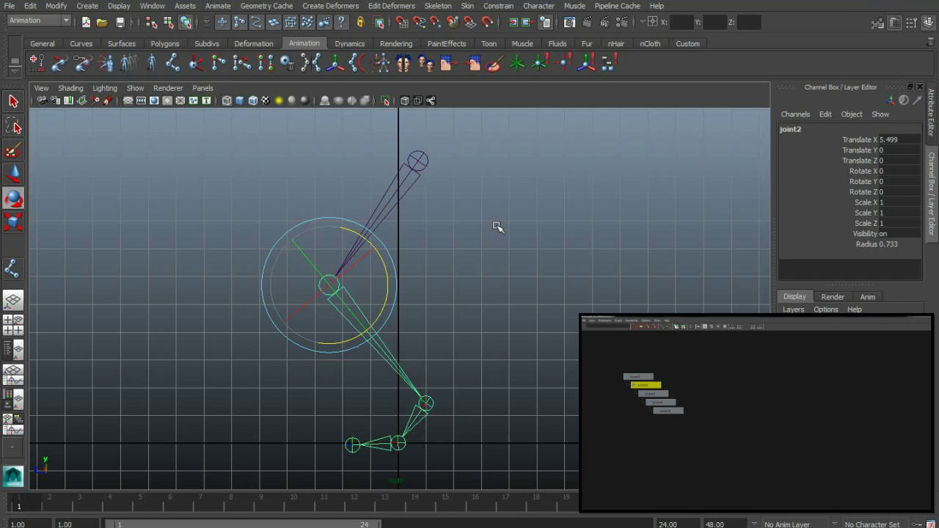
drag(366, 194, 429, 227)
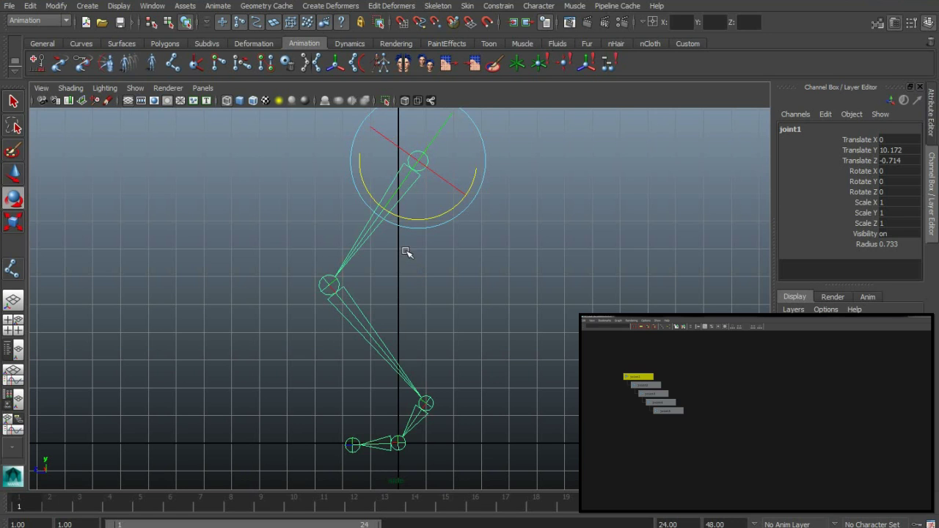
Examine the parent-child hierarchy of the leg chain in the Hypergraph, from joint1 down to joint5.
alt+right_drag(619, 456, 675, 465)
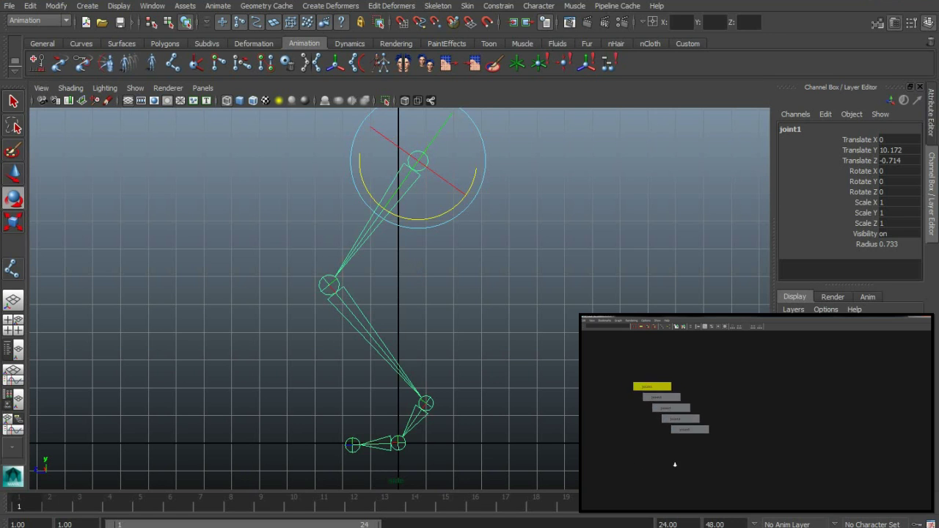
scroll(684, 472, up, 2)
alt+middle_drag(277, 425, 428, 457)
scroll(319, 422, up, 2)
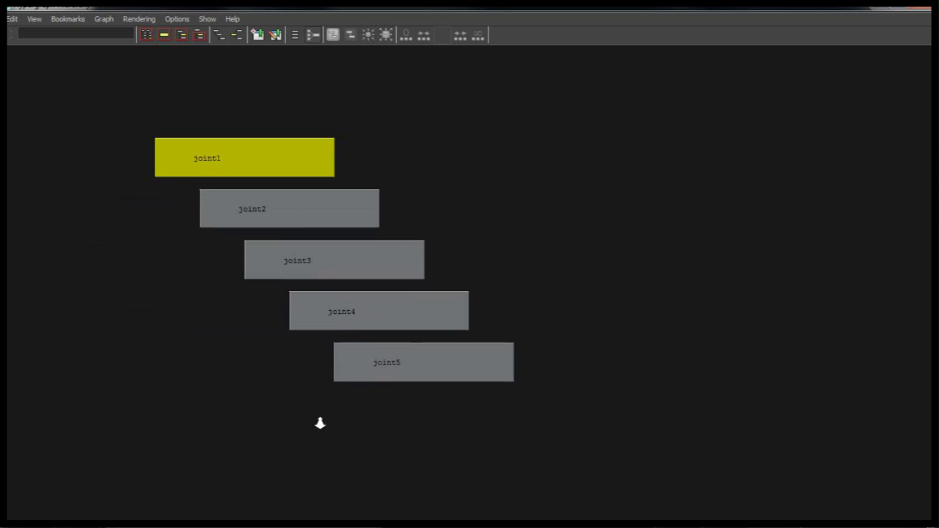
alt+middle_drag(116, 335, 213, 365)
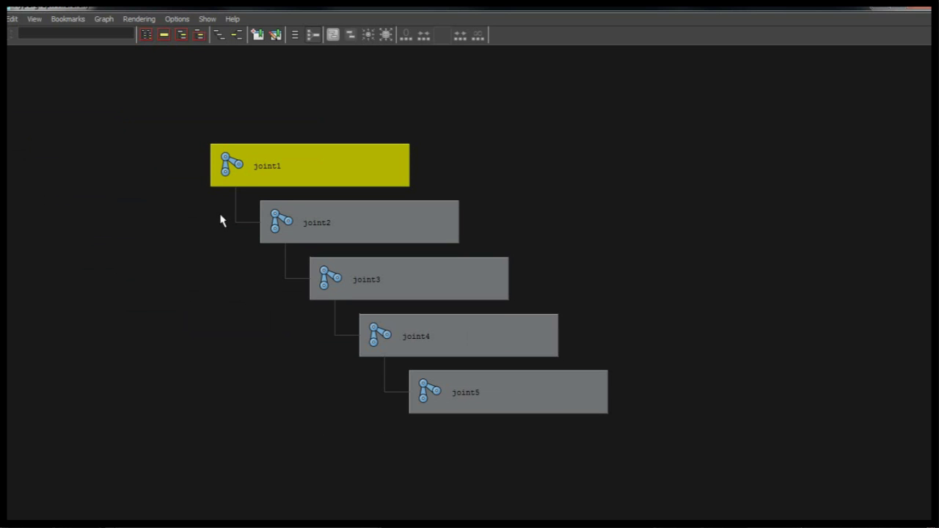
middle_drag(242, 170, 474, 392)
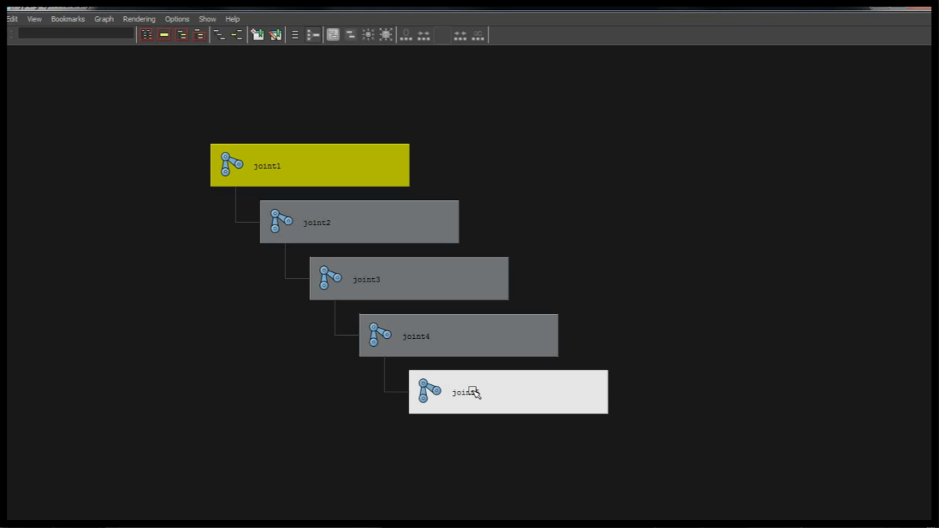
middle_drag(473, 392, 498, 455)
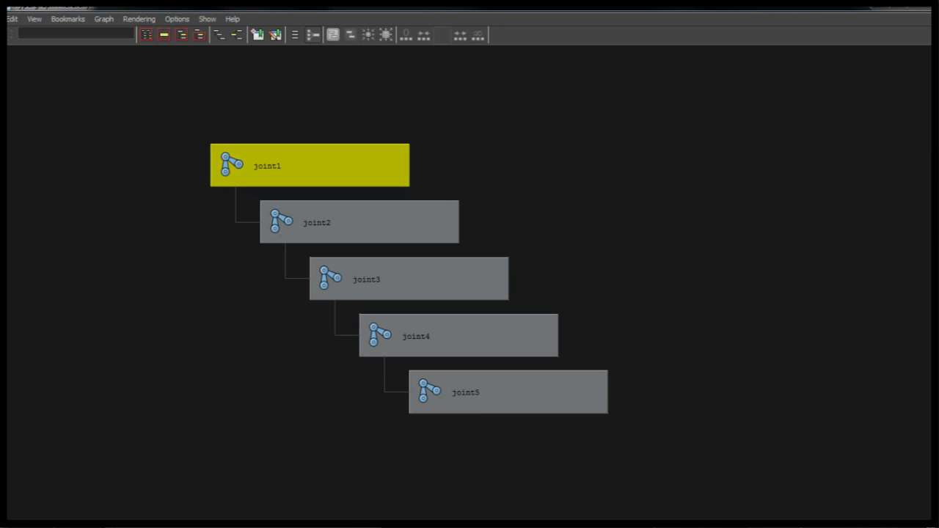
Name the joints below the hip knee, ankle, foot and toe, working down the chain.
click(278, 217)
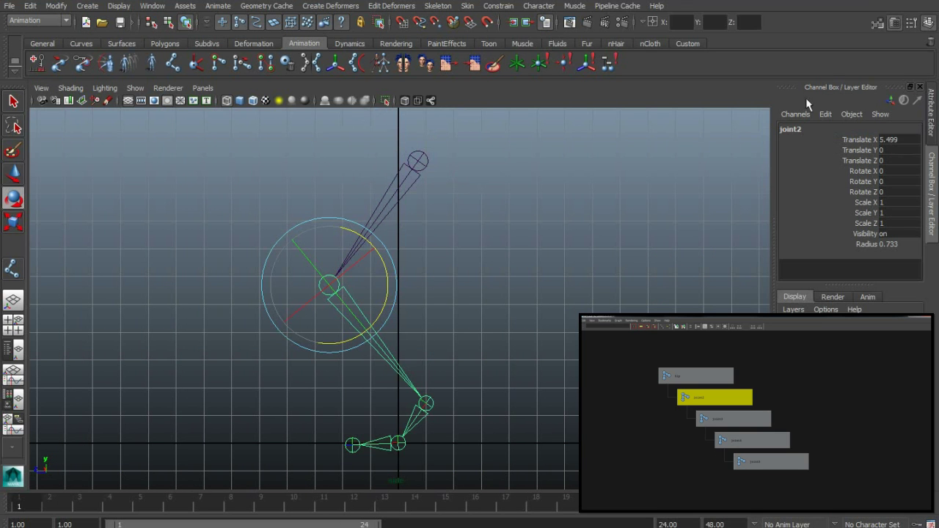
click(792, 129)
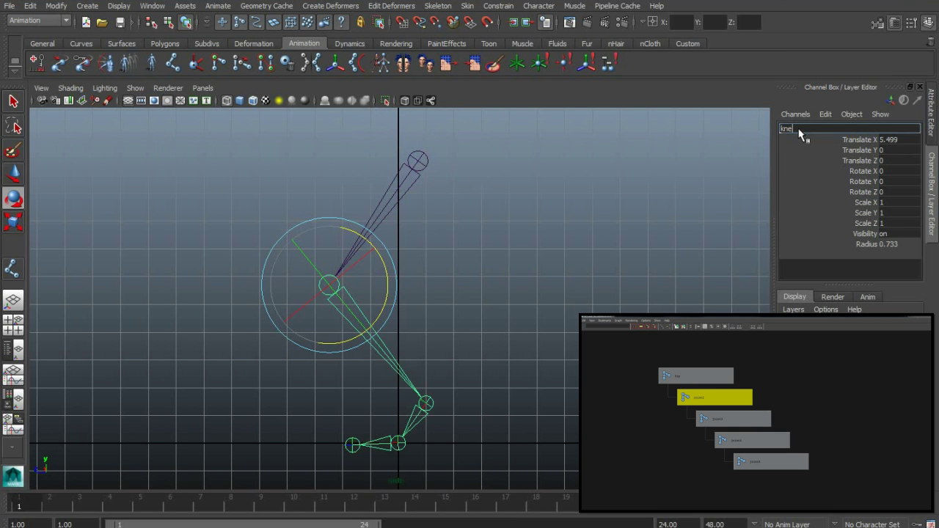
click(730, 419)
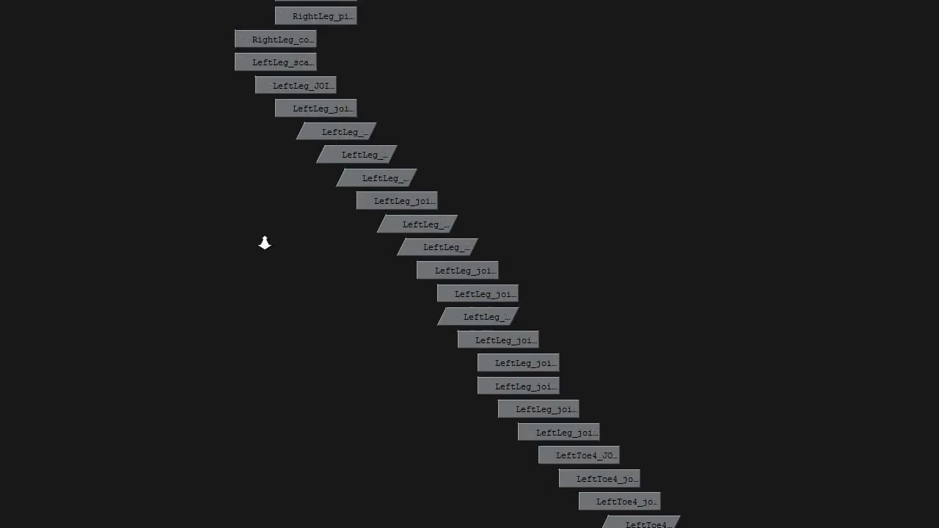
Examine the LeftLeg and toe joints in a full rig's hierarchy, and the parent-child links from hip to toe.
alt+right_drag(547, 248, 194, 253)
alt+right_drag(422, 218, 165, 211)
alt+middle_drag(404, 217, 472, 132)
alt+right_drag(676, 334, 381, 320)
alt+right_drag(523, 378, 393, 398)
alt+middle_drag(587, 431, 566, 240)
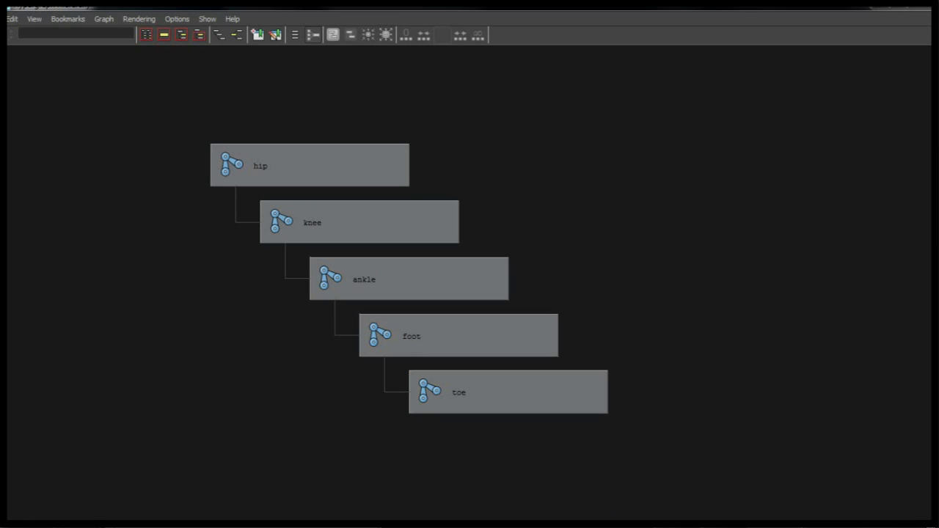
click(264, 166)
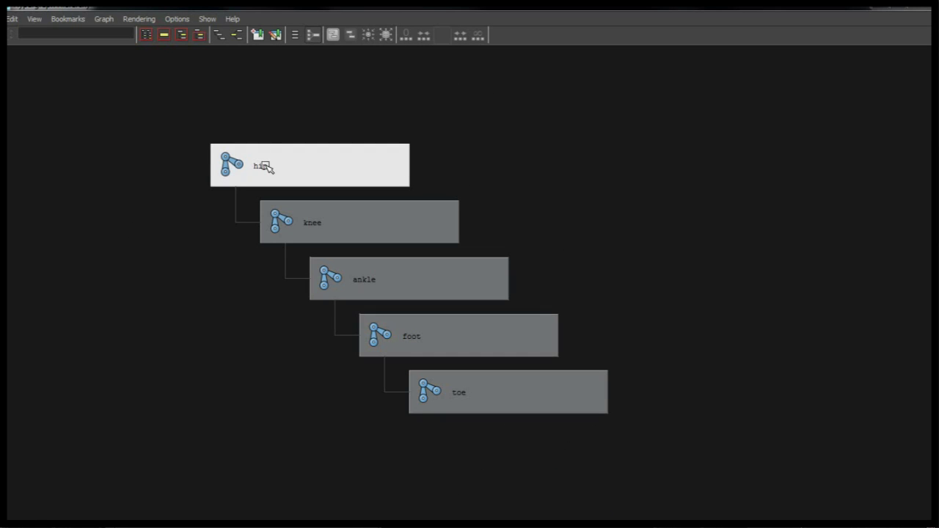
click(347, 256)
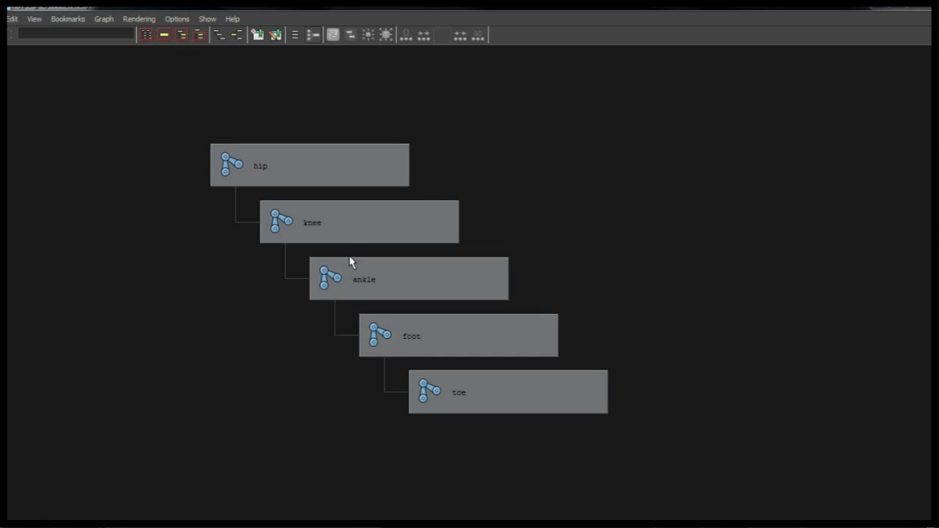
click(238, 182)
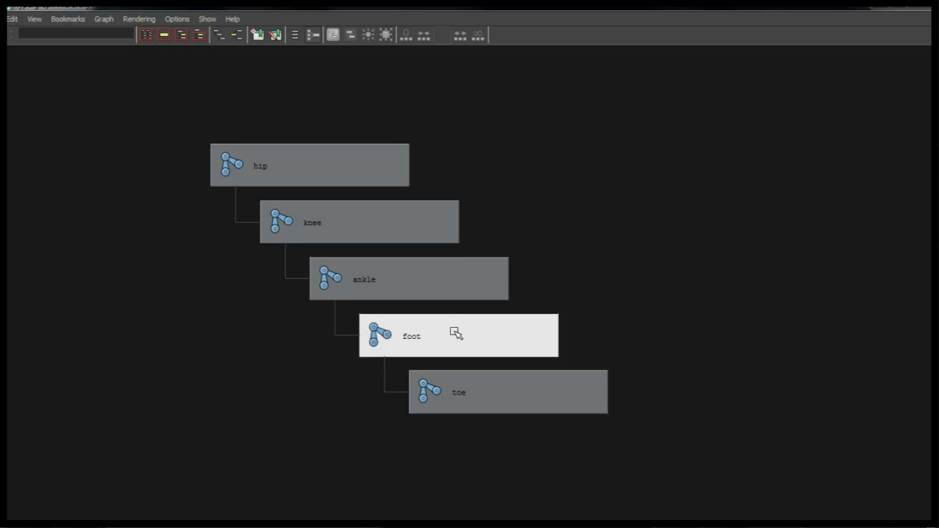
alt+middle_drag(189, 357, 213, 372)
scroll(178, 369, up, 2)
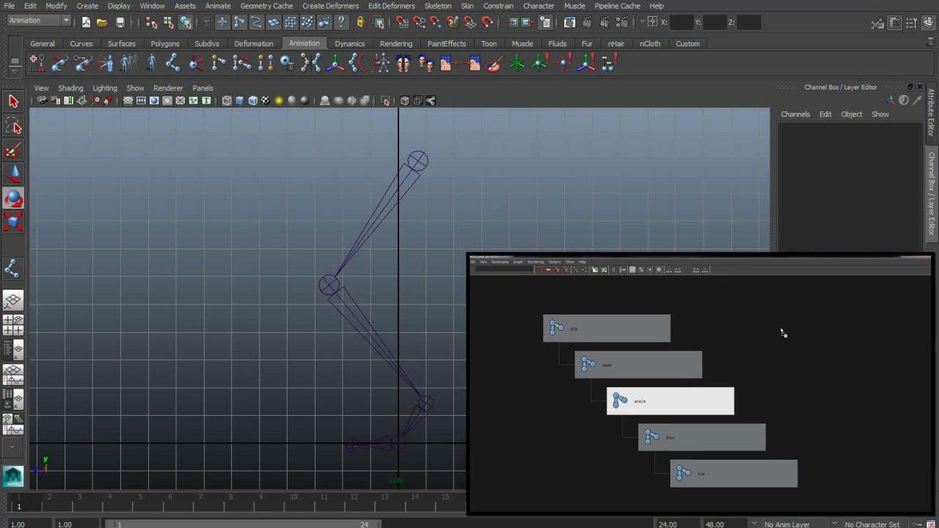
Unparent the ankle joint from the knee, and switch to moving the separated ankle chain.
key(shift+p)
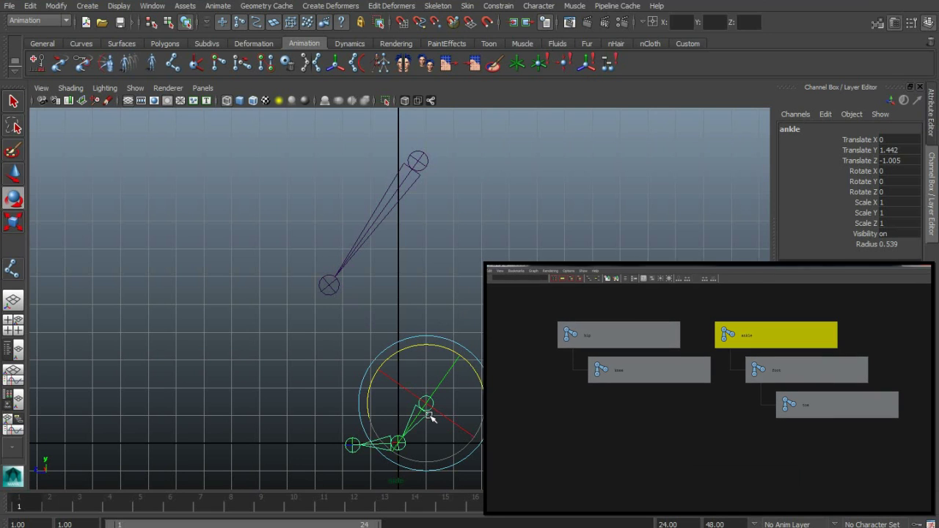
key(q)
key(w)
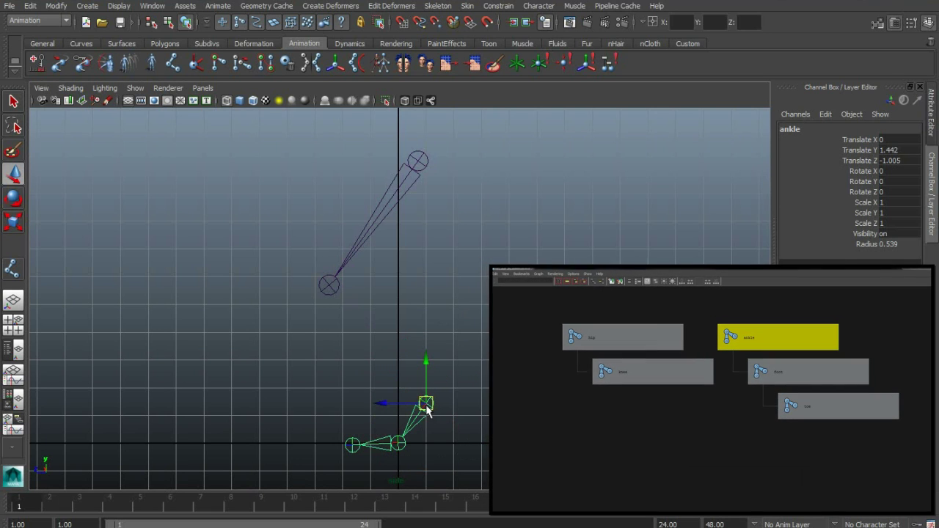
Rotate the knee joint to about -6 degrees around Z, and try rotating the hip while the ankle is detached.
click(331, 289)
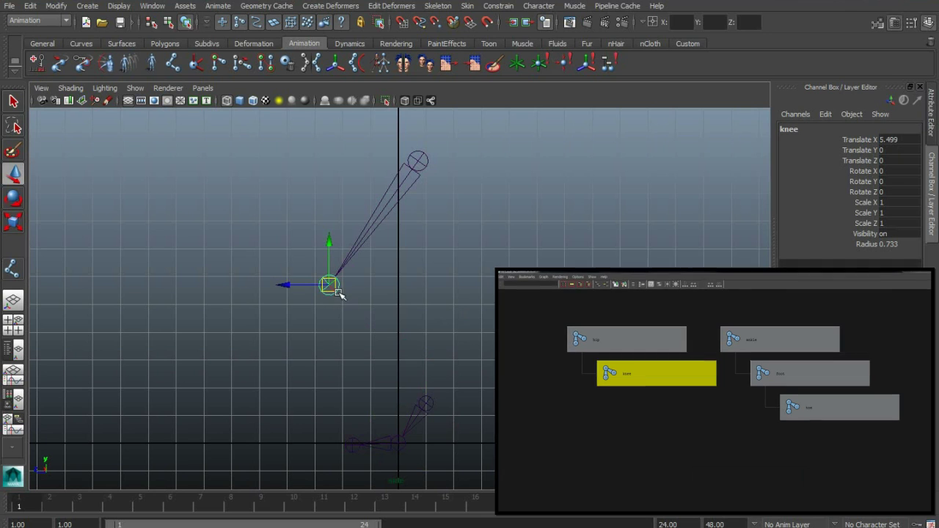
key(e)
drag(388, 286, 379, 310)
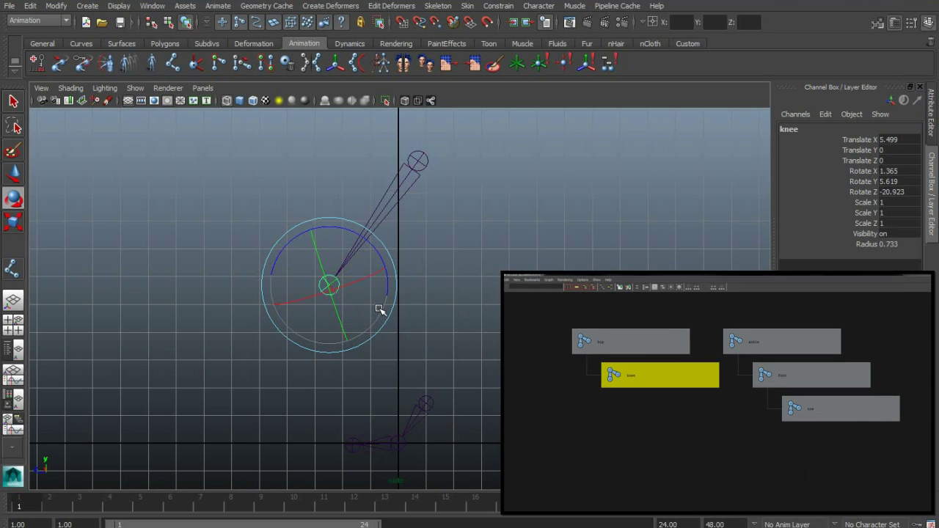
click(427, 167)
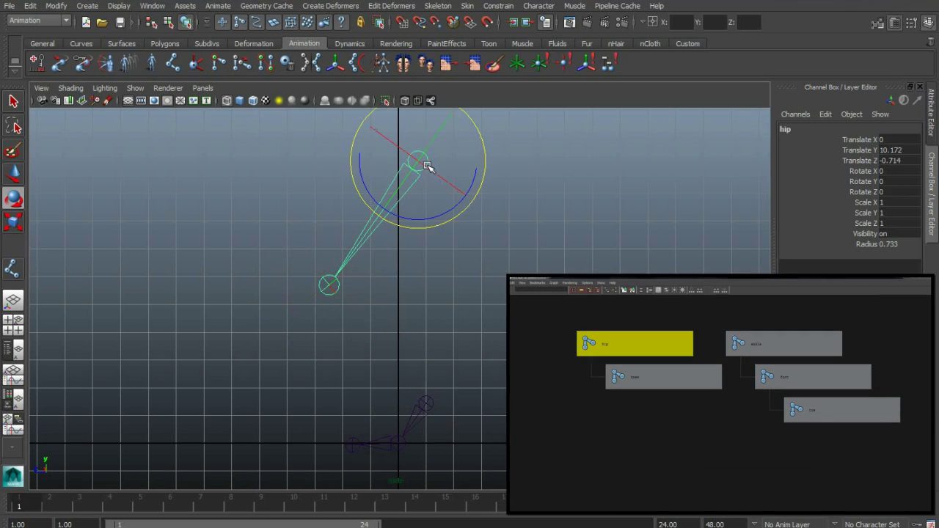
drag(447, 212, 419, 220)
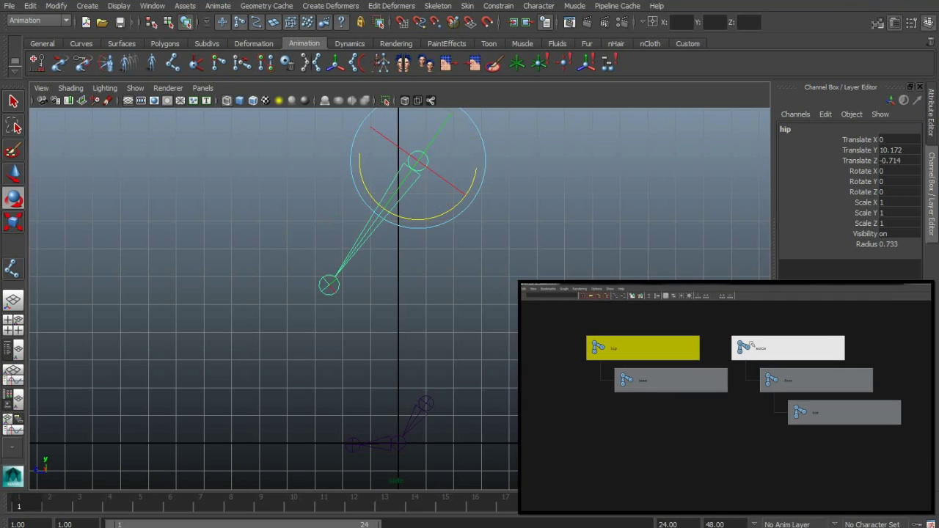
Parent the ankle joint back under the knee joint, selecting the ankle first and the knee last.
click(785, 347)
shift+click(719, 383)
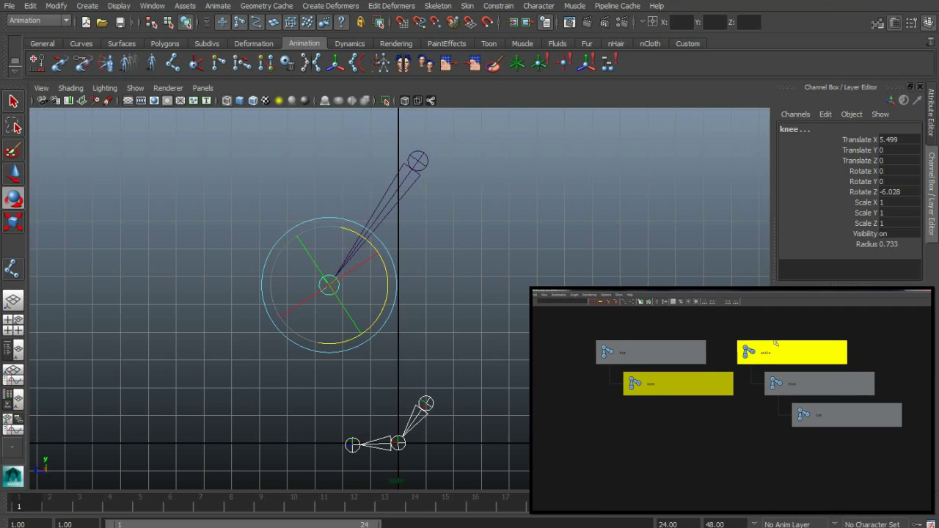
click(774, 368)
click(756, 354)
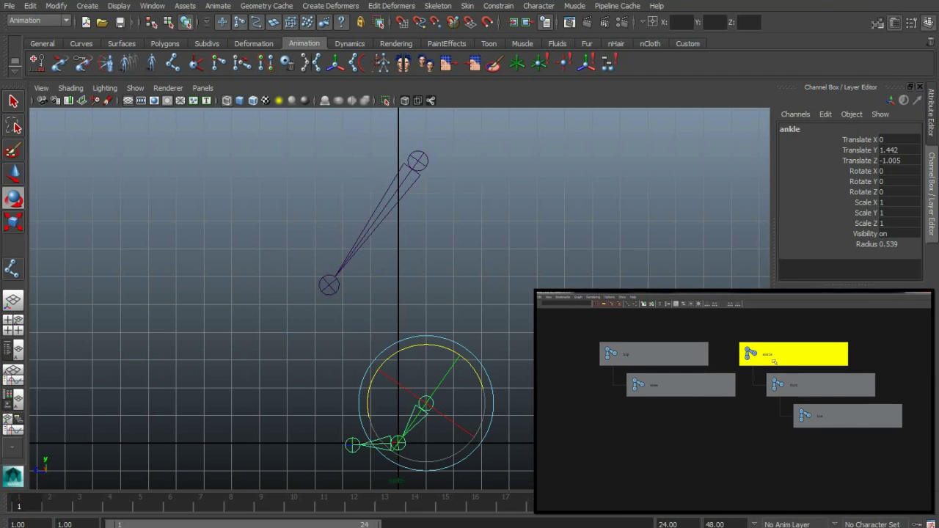
shift+click(726, 388)
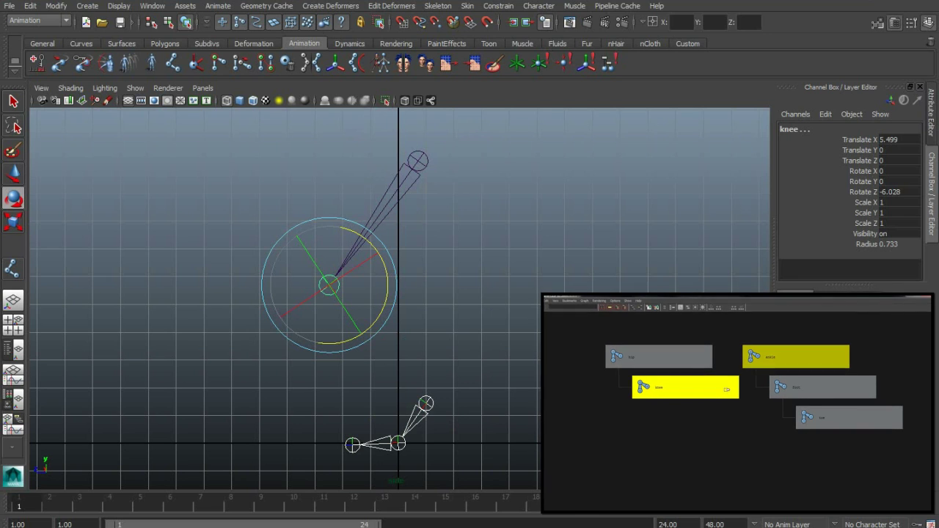
key(p)
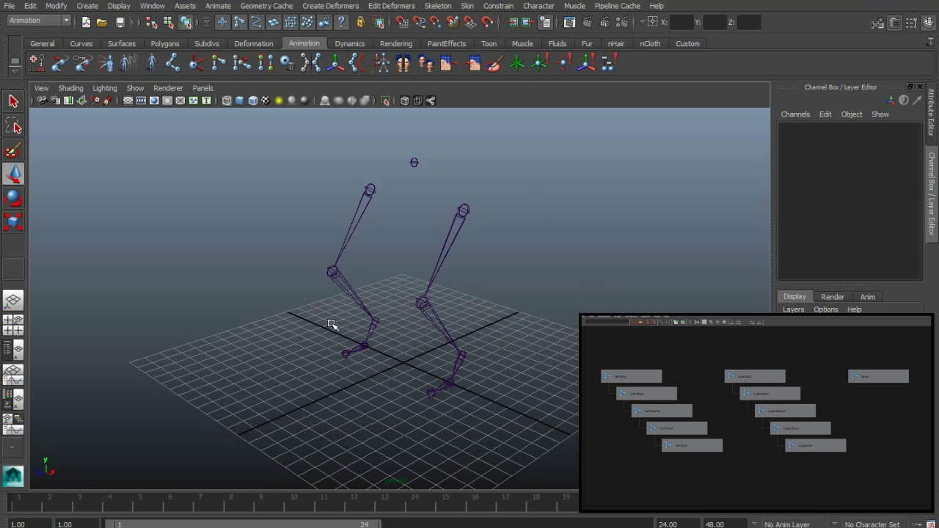
alt+drag(252, 323, 303, 363)
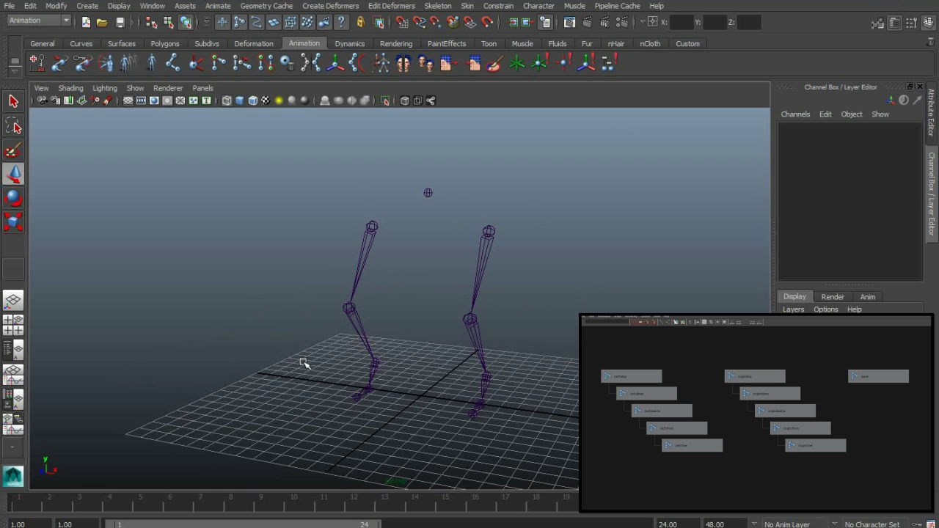
Parent the rightHip and leftHip joints under the back joint, selecting back last, and inspect the combined hierarchy.
alt+drag(392, 331, 423, 195)
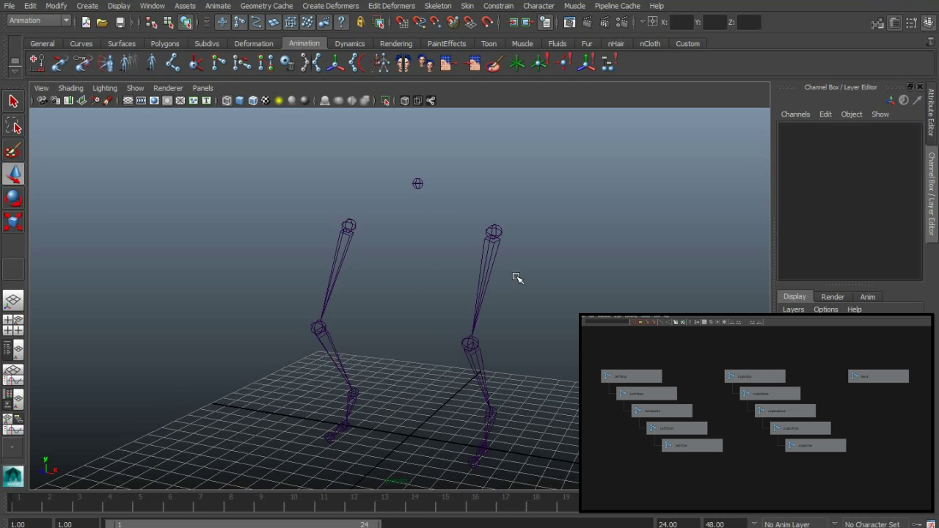
alt+drag(392, 318, 491, 328)
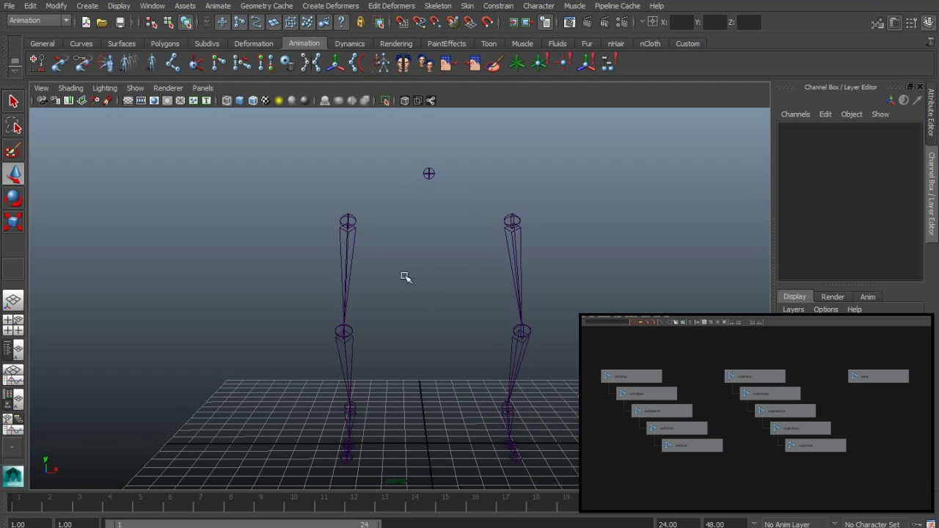
click(351, 222)
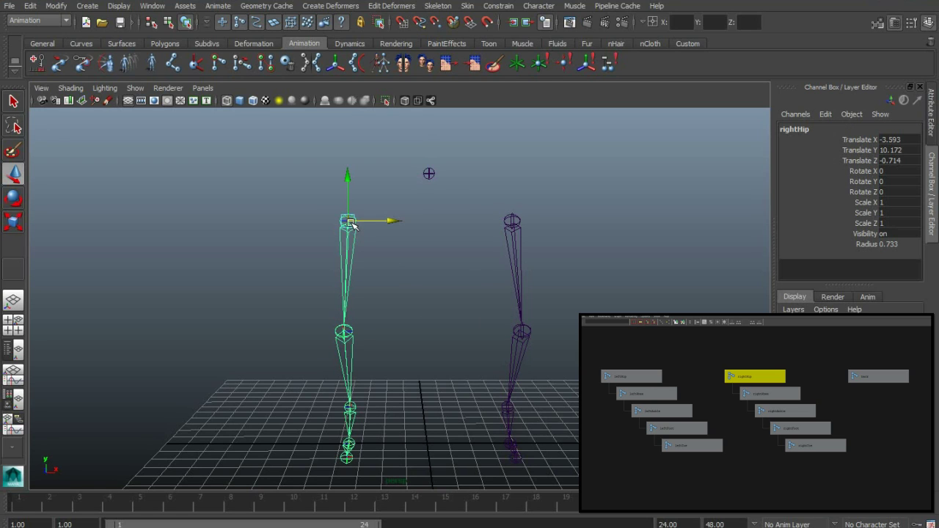
shift+click(512, 222)
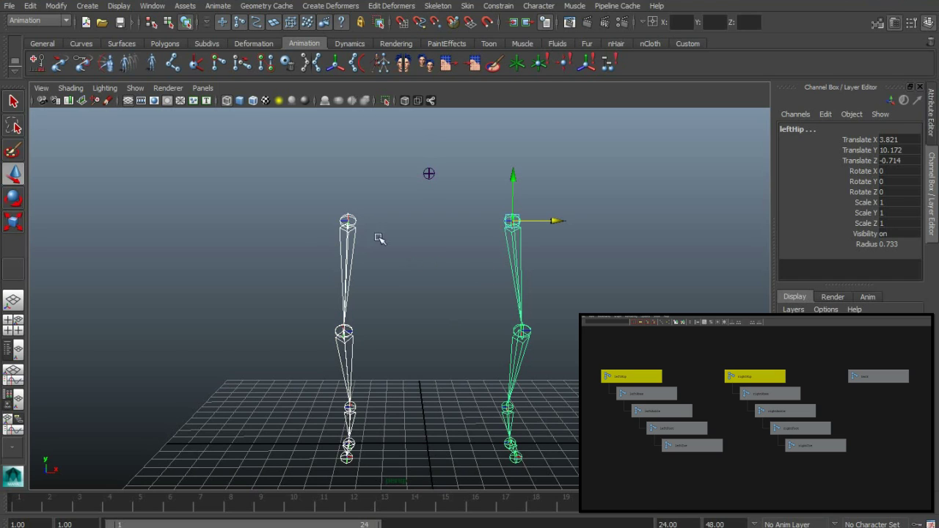
click(428, 173)
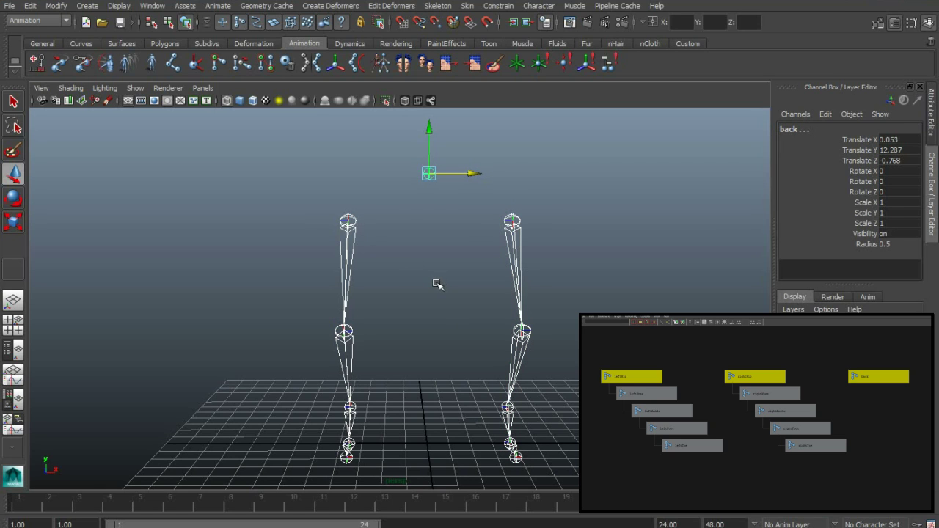
key(p)
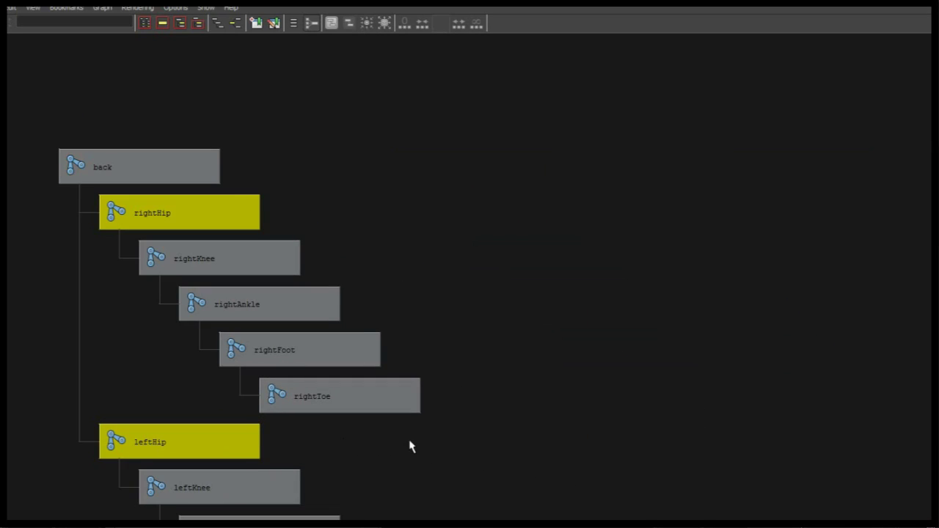
alt+middle_drag(411, 446, 522, 384)
alt+right_drag(522, 384, 301, 336)
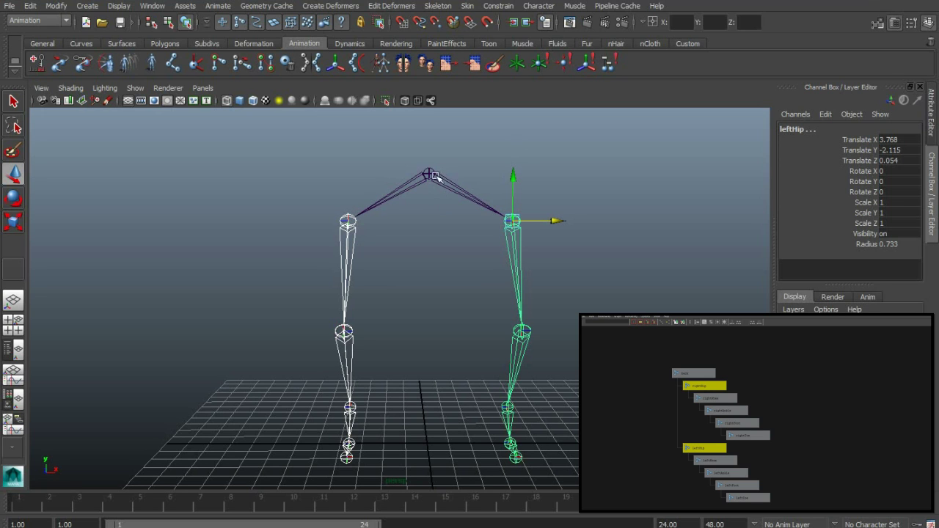
Create a single separate joint in the front view beside the back joint, at about X 7.5, Y 12.3.
click(189, 67)
key(space)
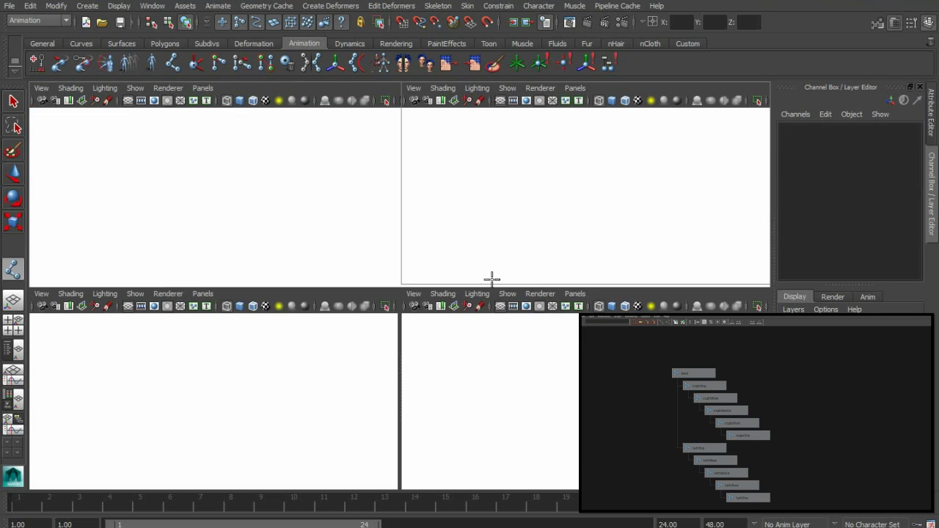
key(space)
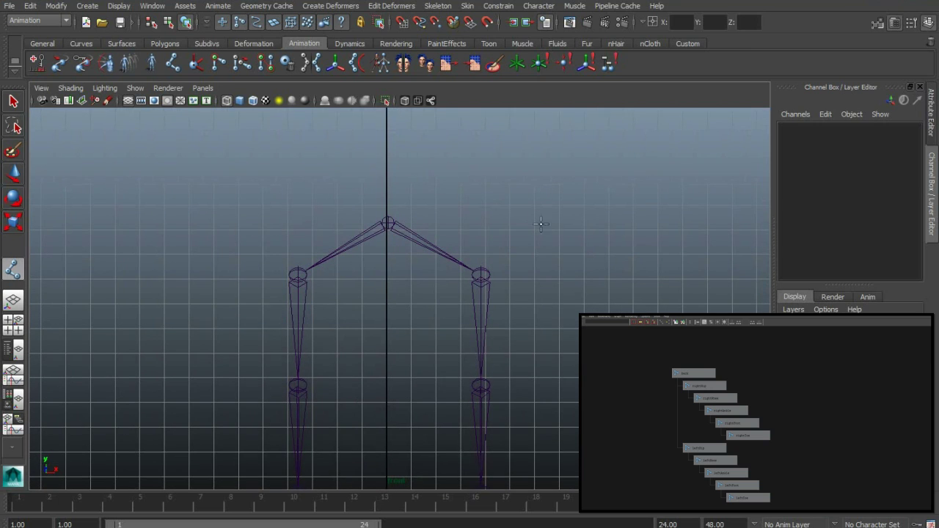
click(571, 222)
key(w)
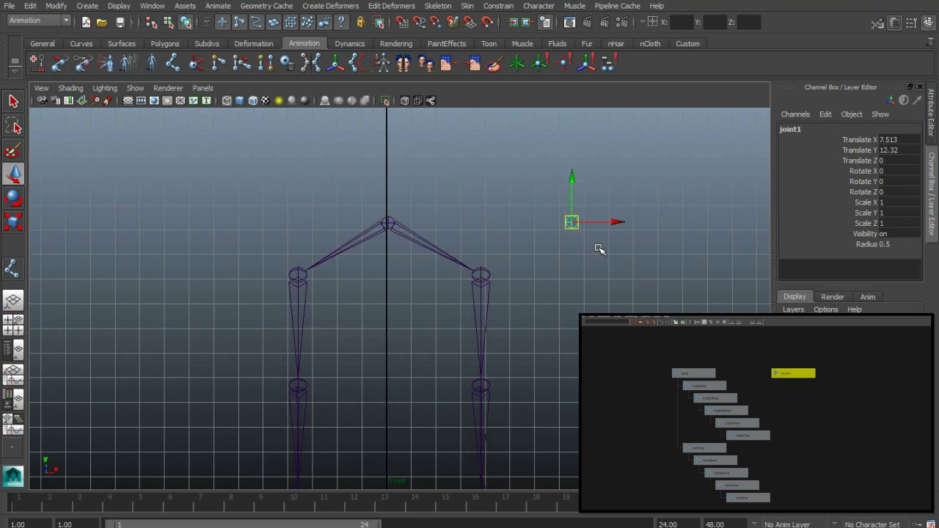
Parent the leftHip joint under the new separate joint, selecting the hip first and the new joint last.
alt+middle_drag(600, 249, 562, 243)
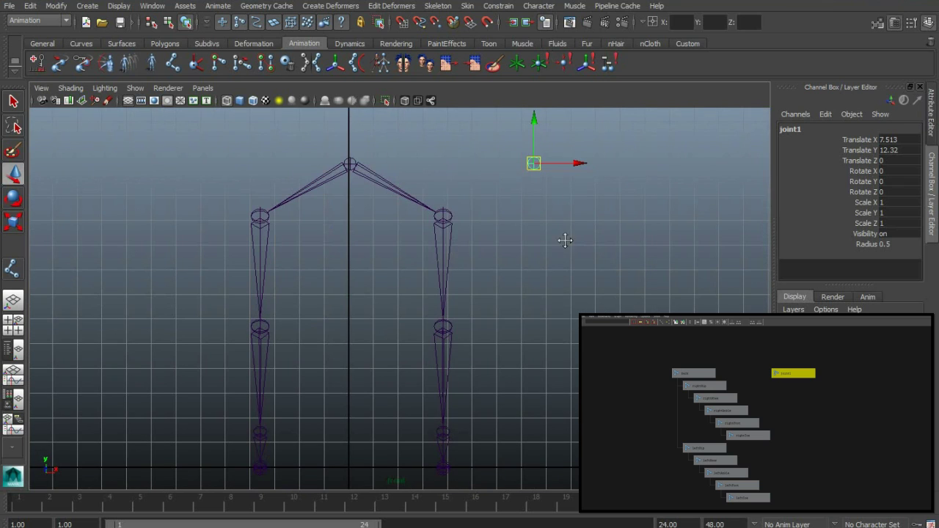
click(447, 215)
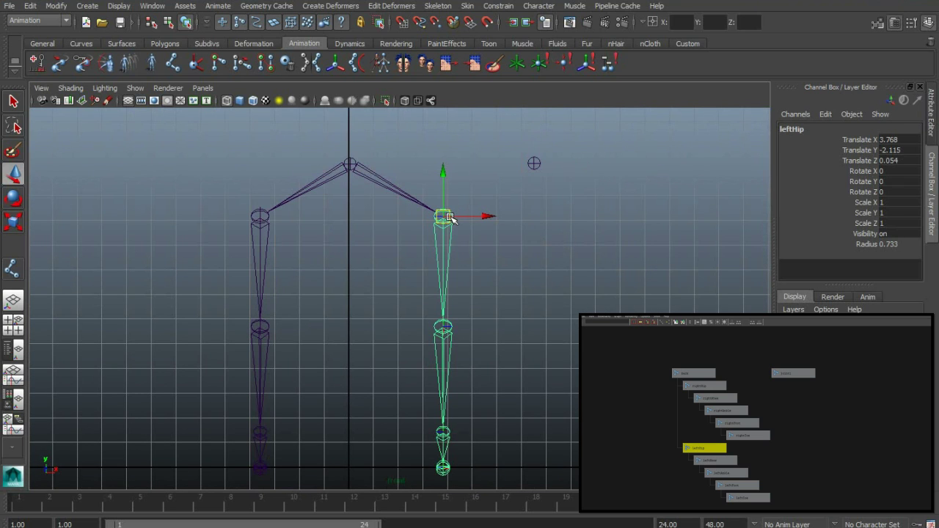
shift+click(534, 163)
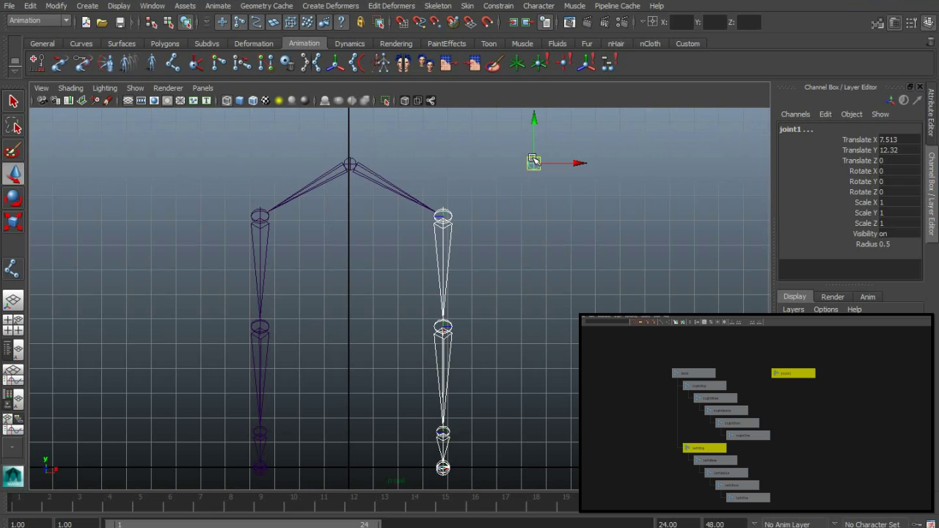
key(p)
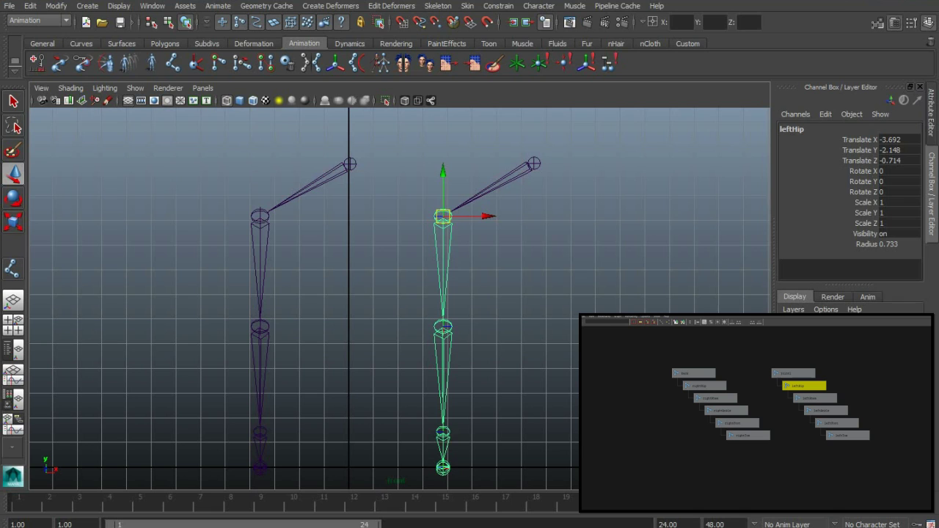
Parent the leftHip joint back under the back joint and delete the separate extra joint.
click(474, 255)
click(443, 216)
click(350, 164)
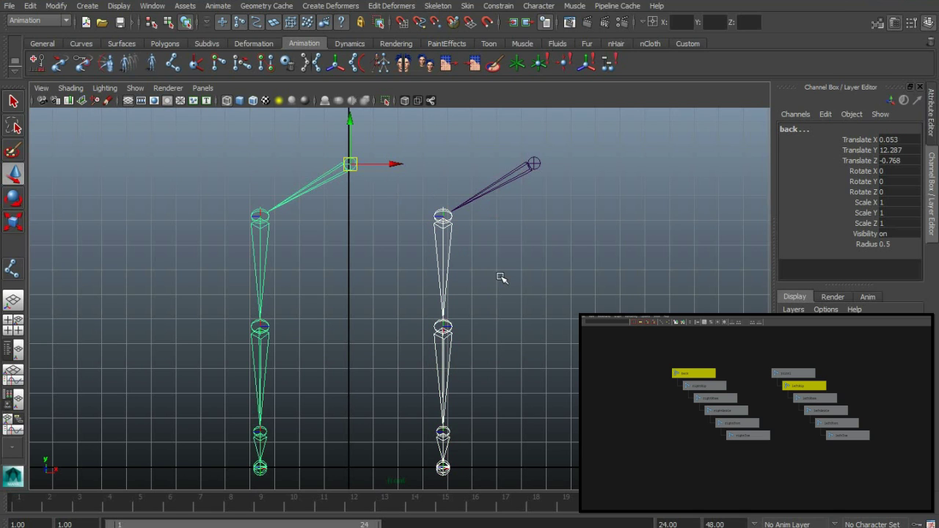
key(p)
click(533, 163)
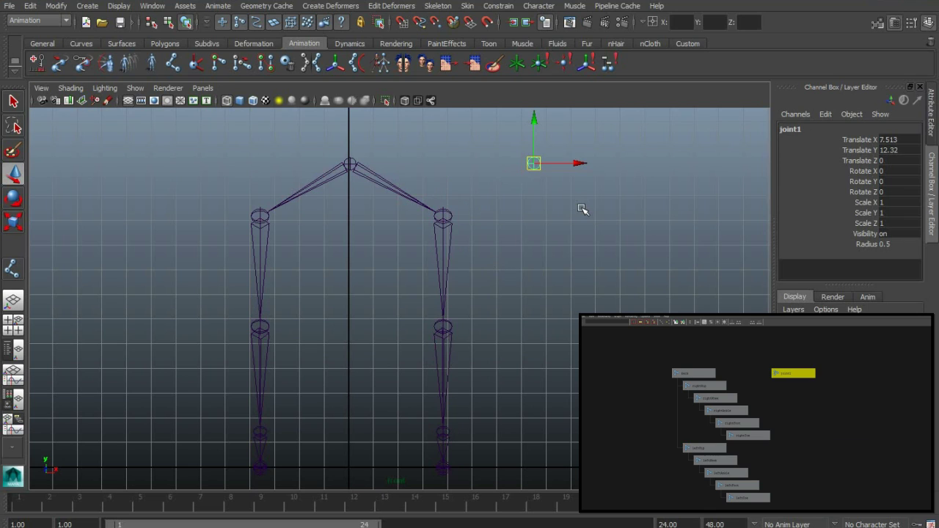
key(Delete)
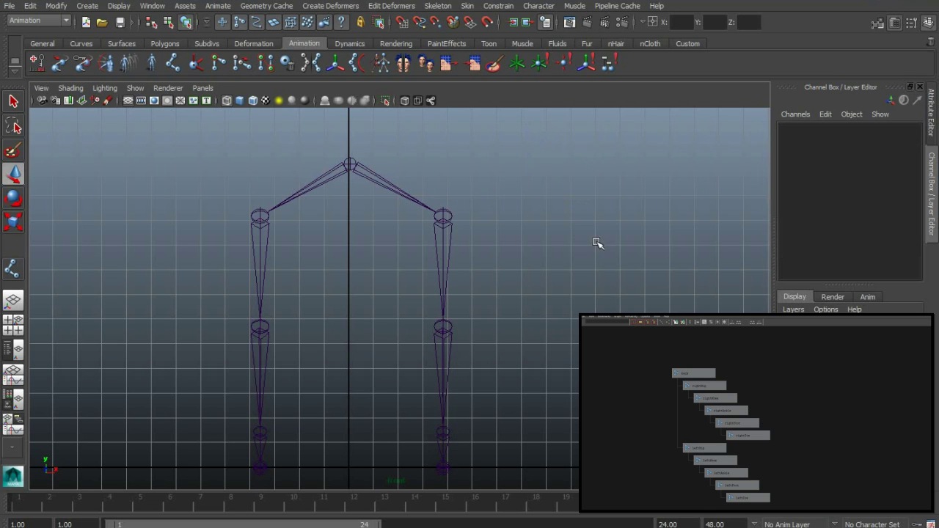
Examine the two-leg hierarchy from the back joint down to the leftFoot and leftToe joints.
alt+drag(598, 243, 476, 198)
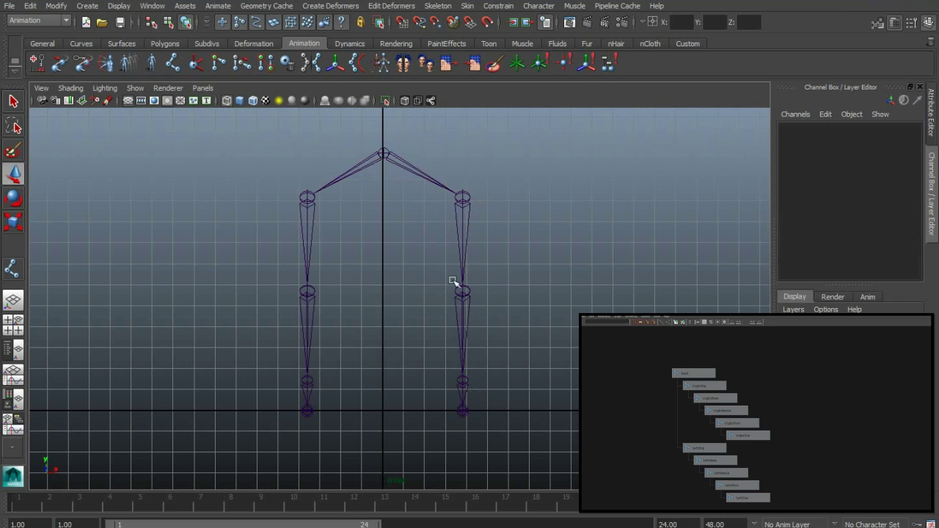
click(462, 412)
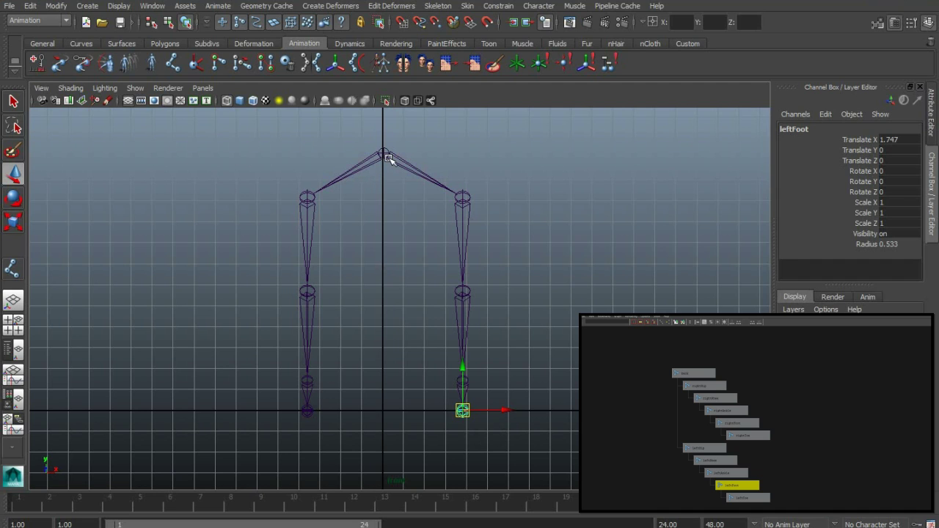
click(742, 497)
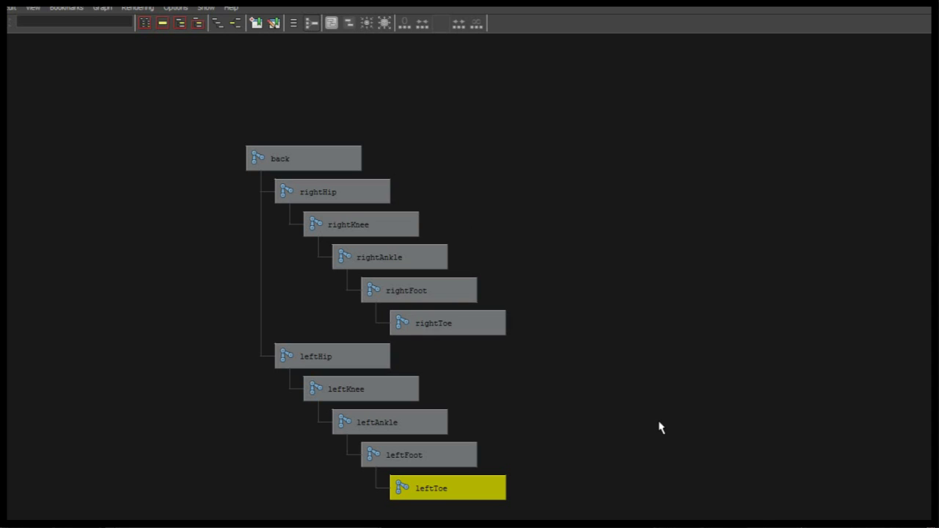
middle_drag(323, 158, 400, 479)
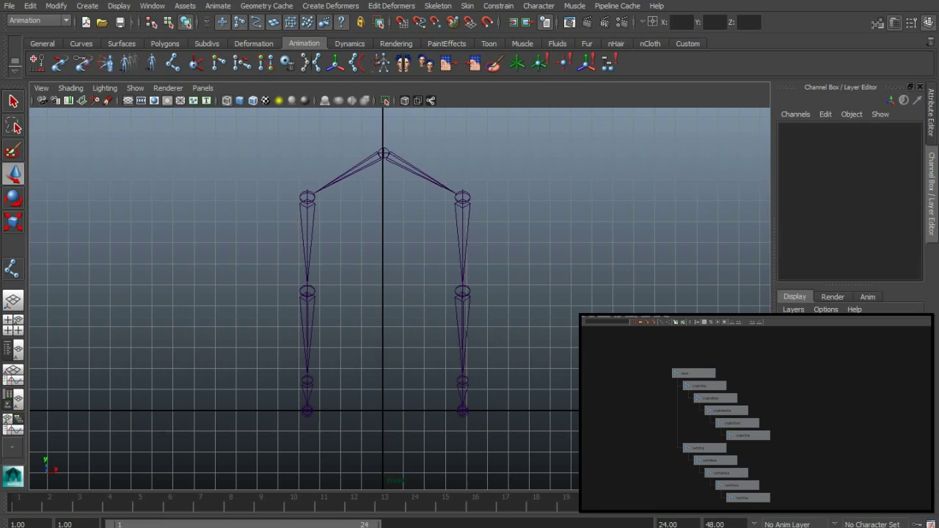
mouse_move(381, 527)
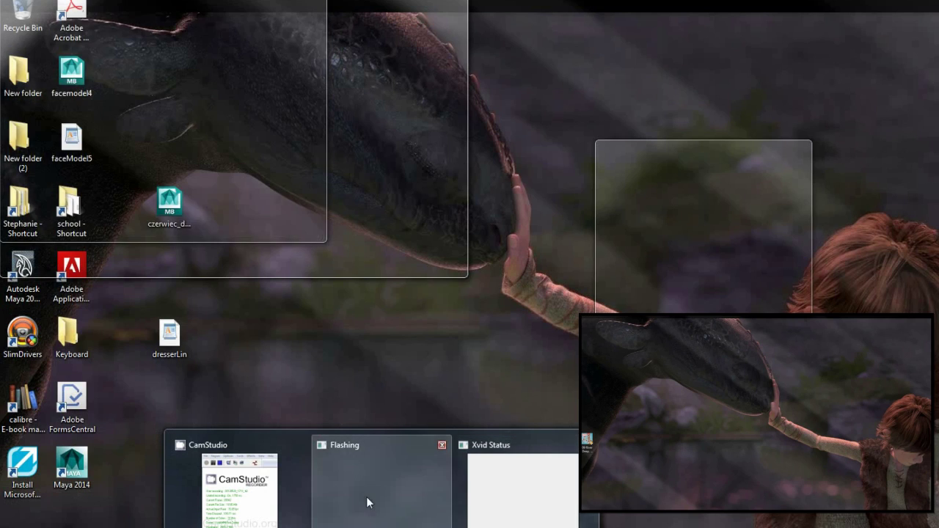